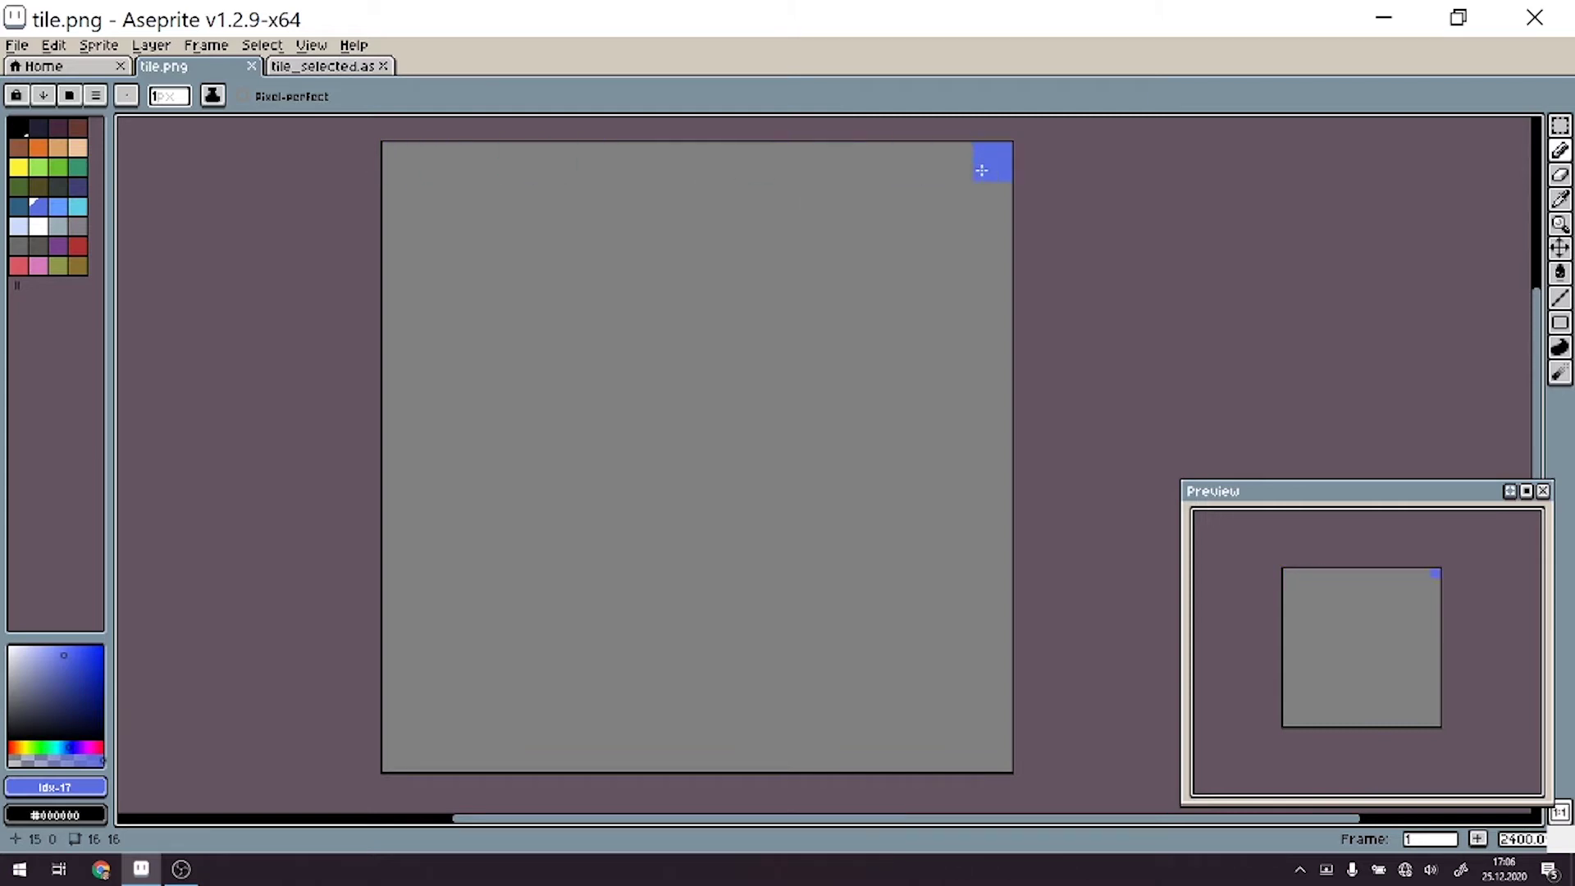
pyautogui.press('m')
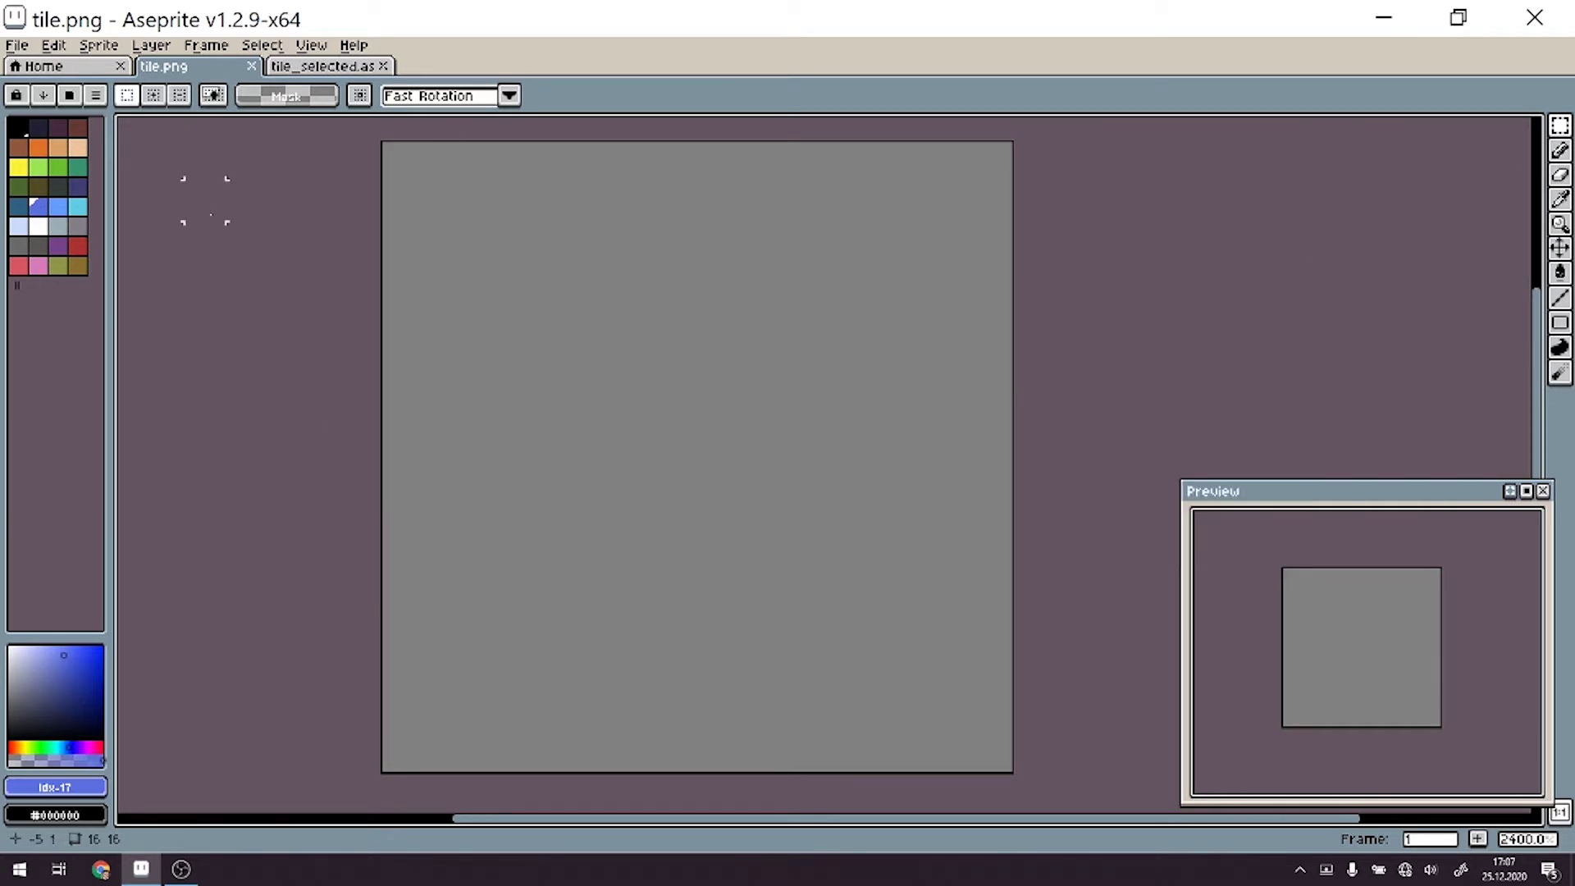
pyautogui.click(322, 71)
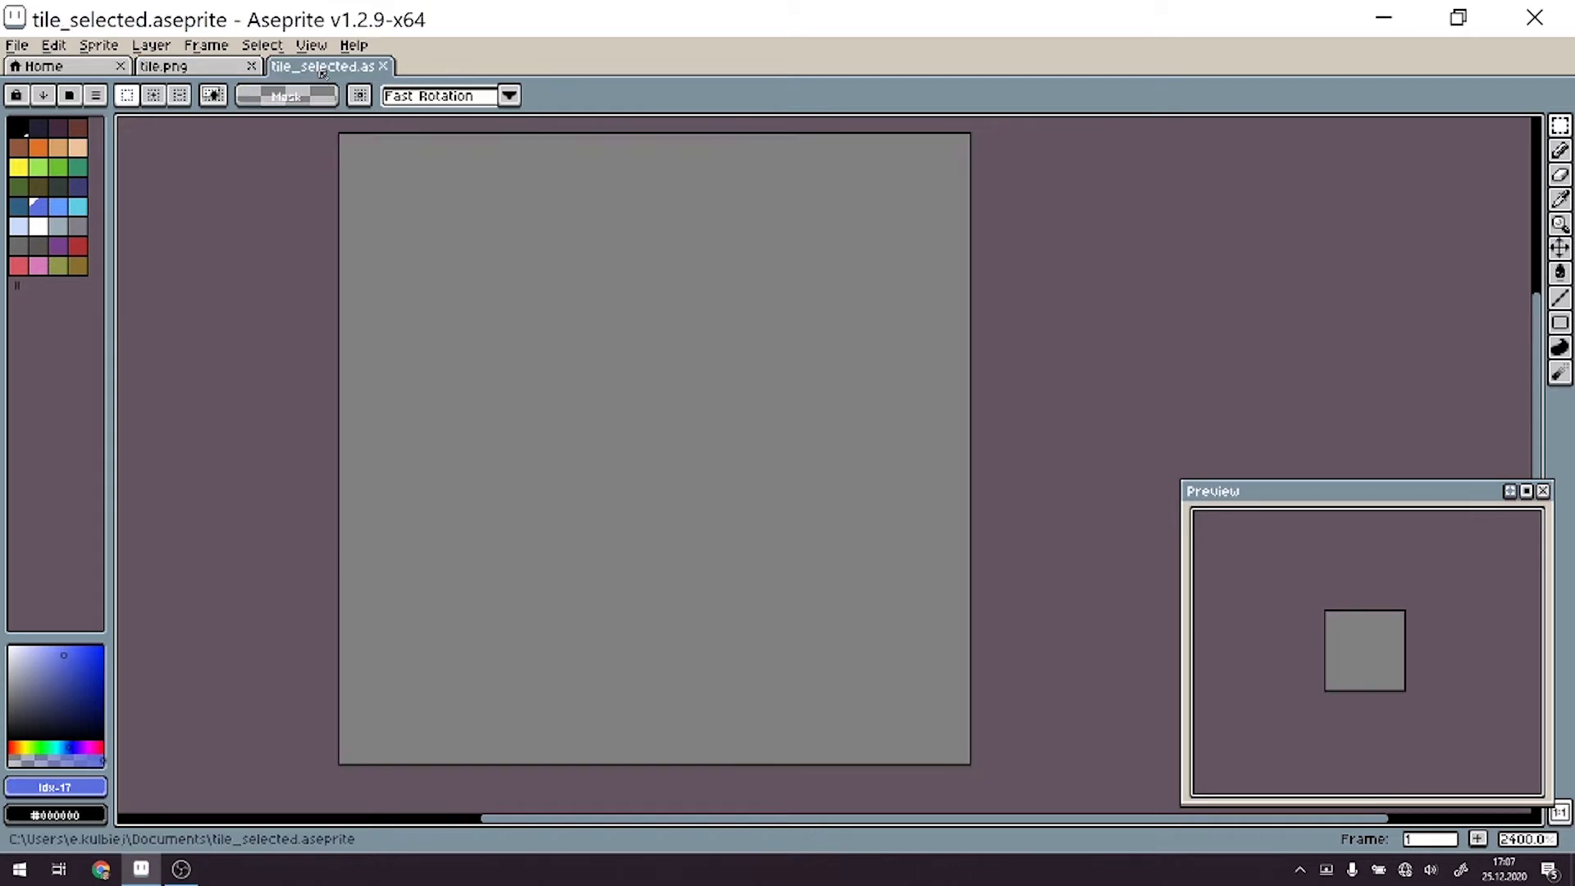
pyautogui.click(194, 71)
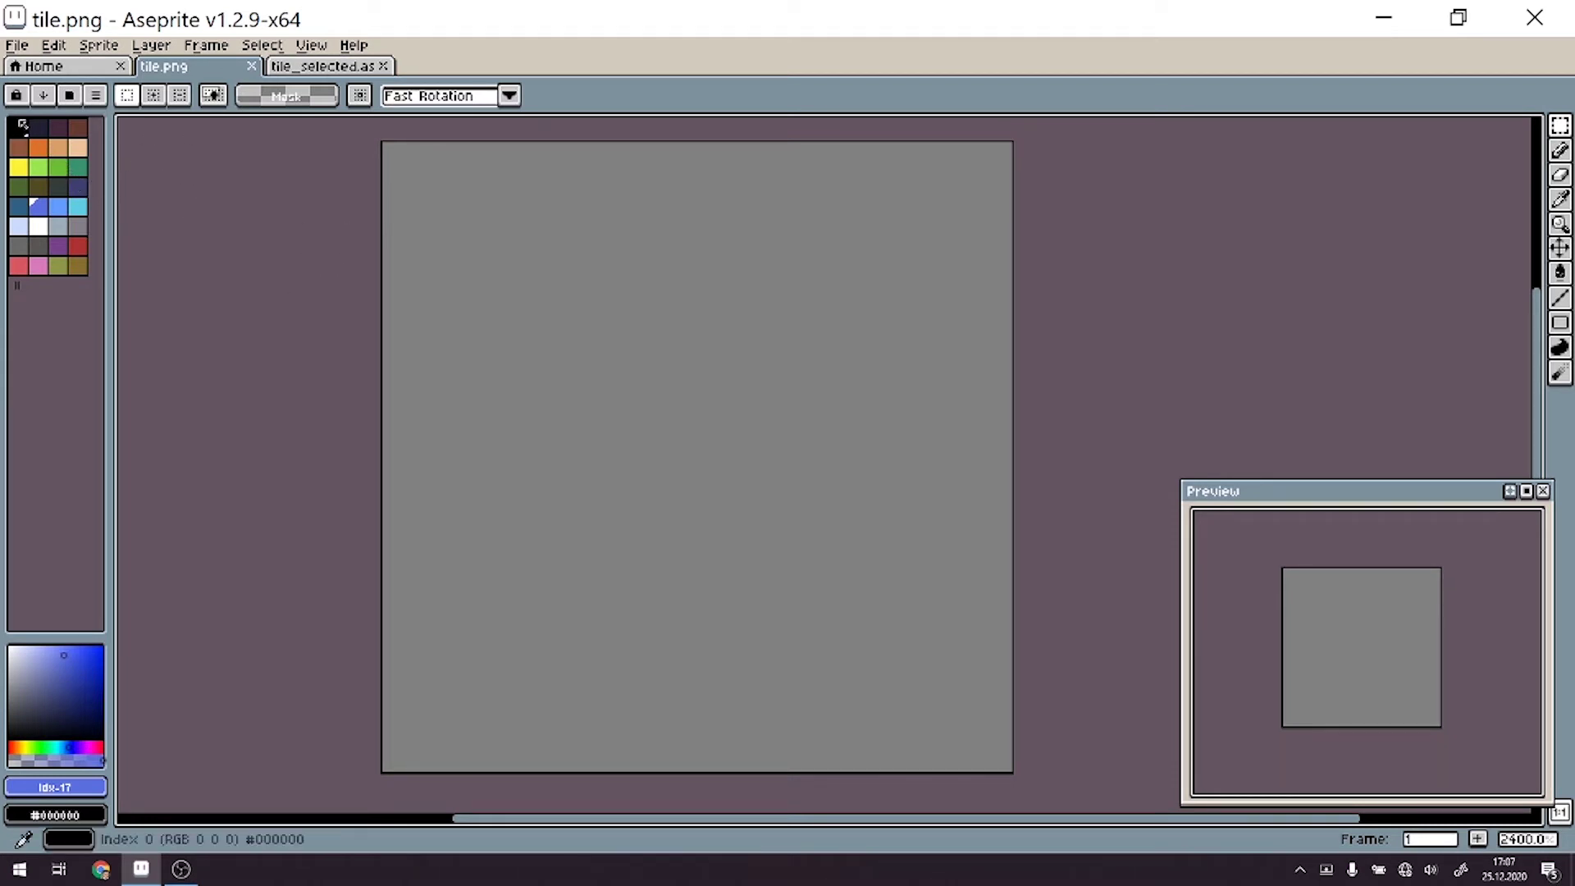
# With black and the Pencil, draw the diamond's upper staircase edges out to its left and right corners
pyautogui.keyDown('alt'); pyautogui.click(271, 200); pyautogui.keyUp('alt')
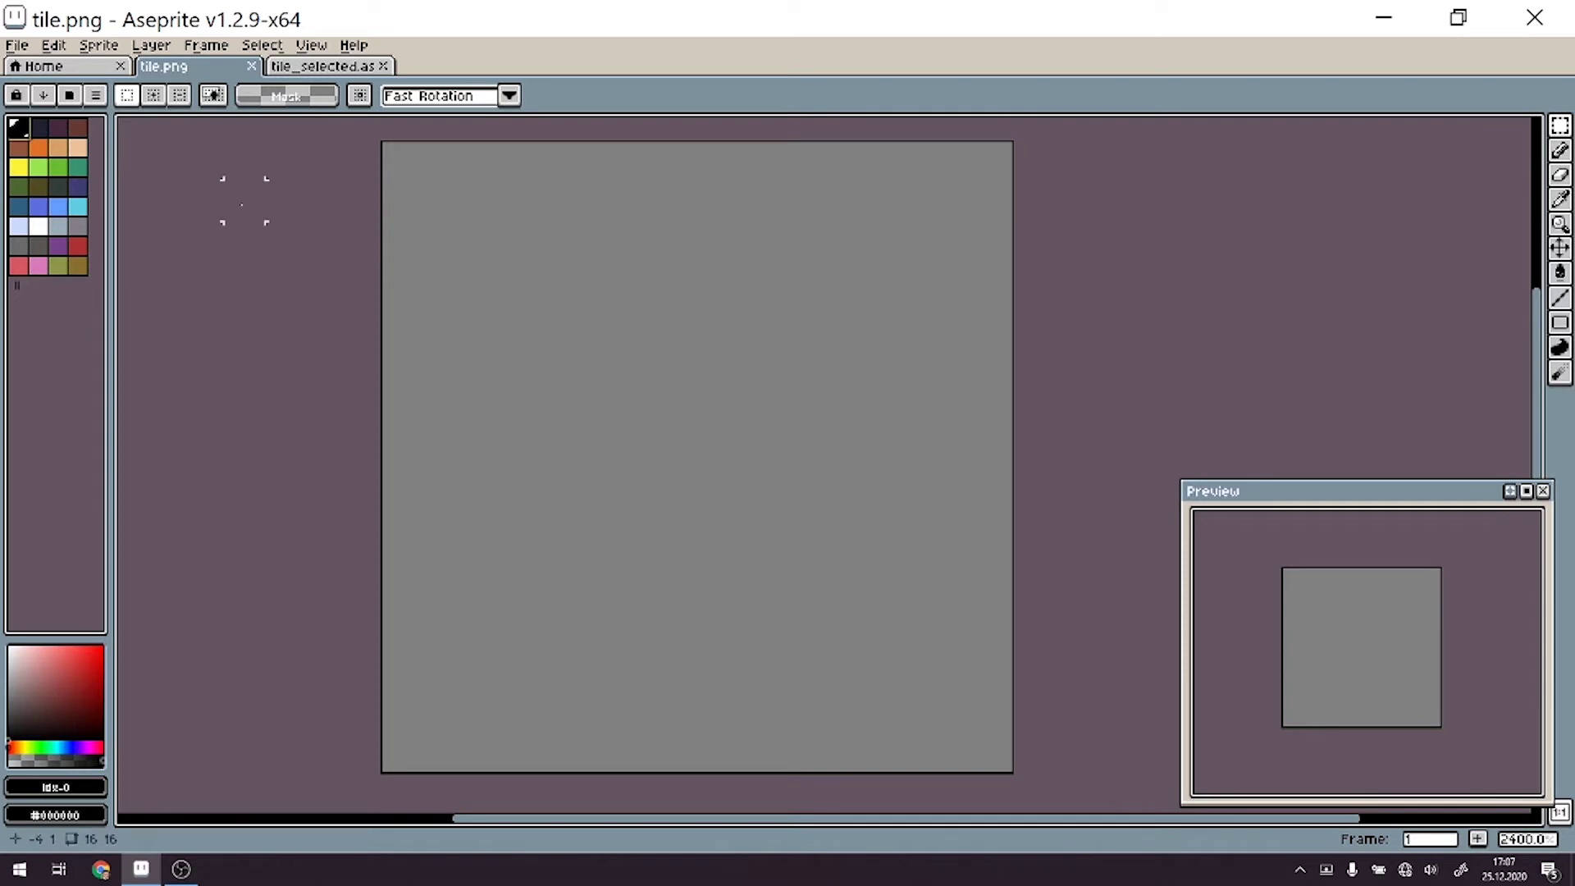
pyautogui.press('b')
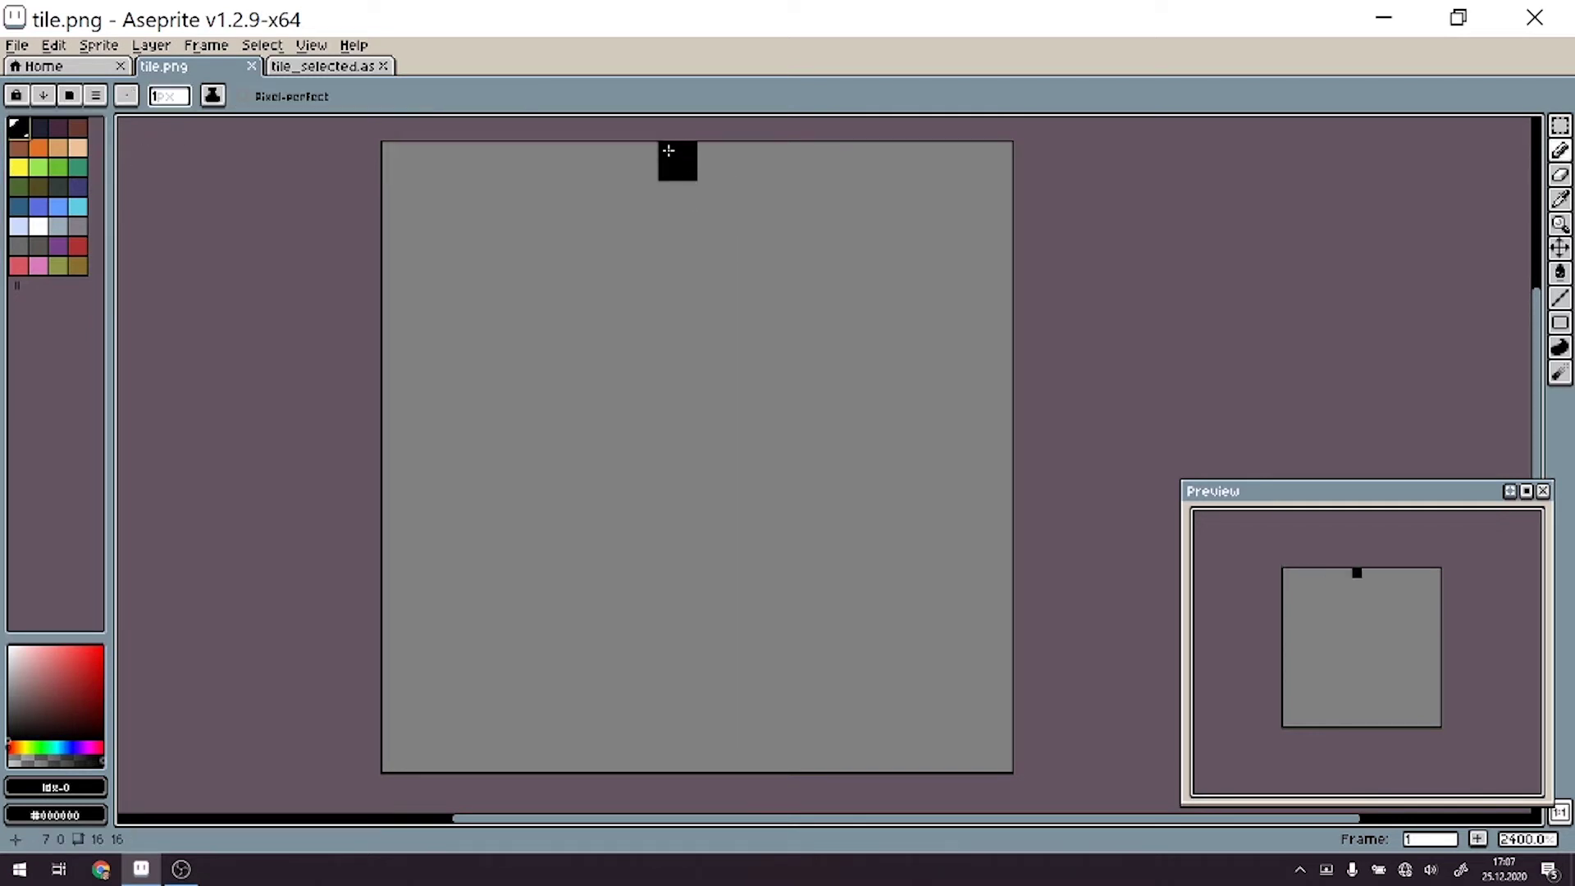
pyautogui.moveTo(669, 150); pyautogui.dragTo(717, 162)
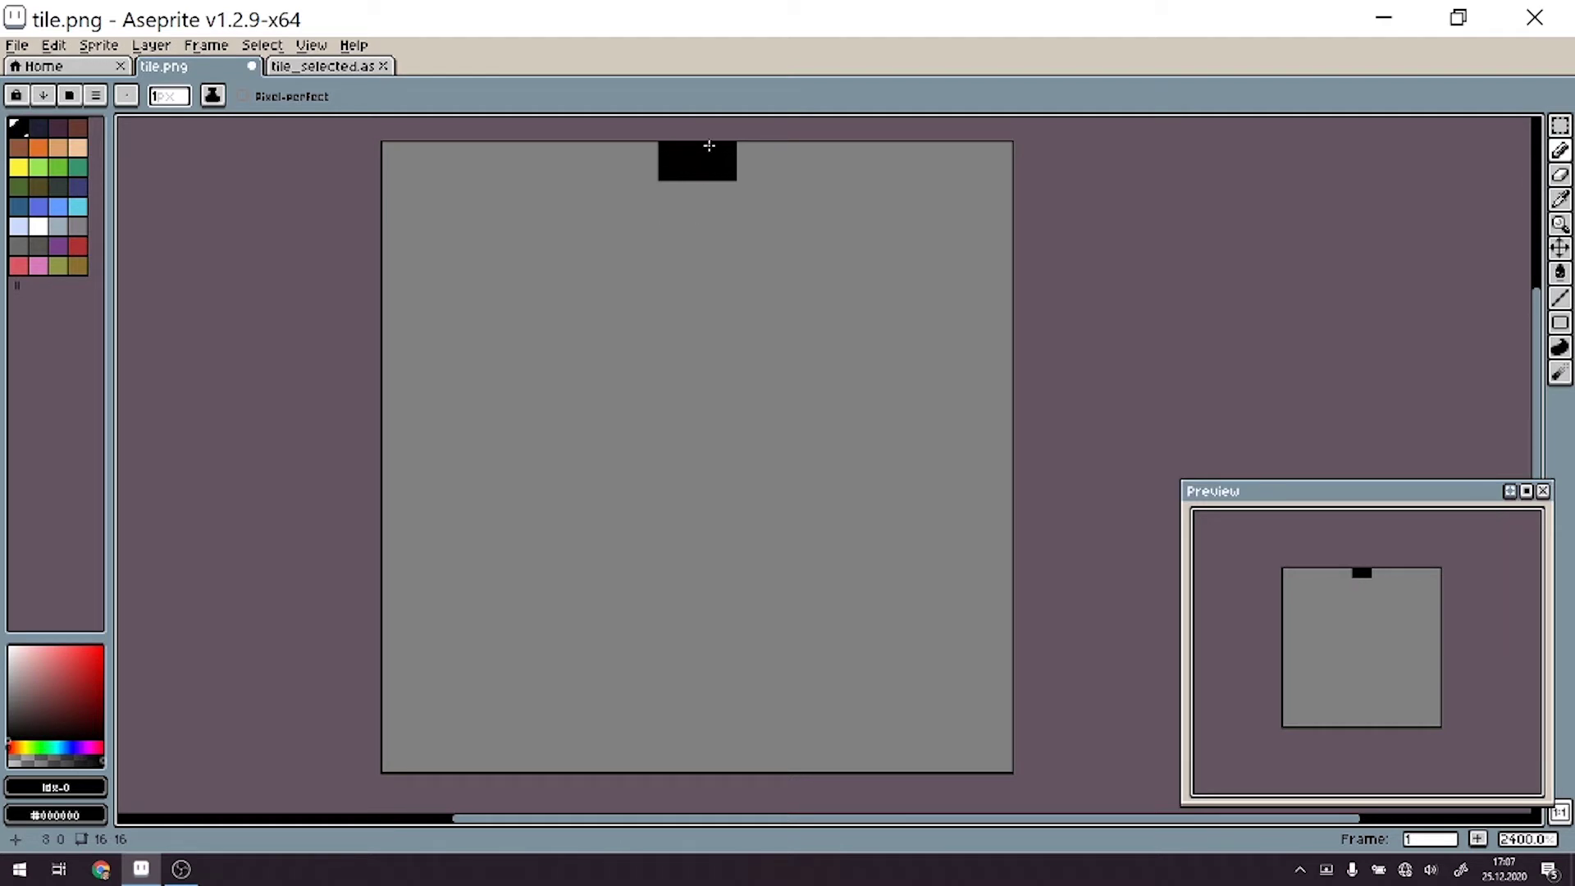
pyautogui.click(748, 162)
pyautogui.click(791, 205)
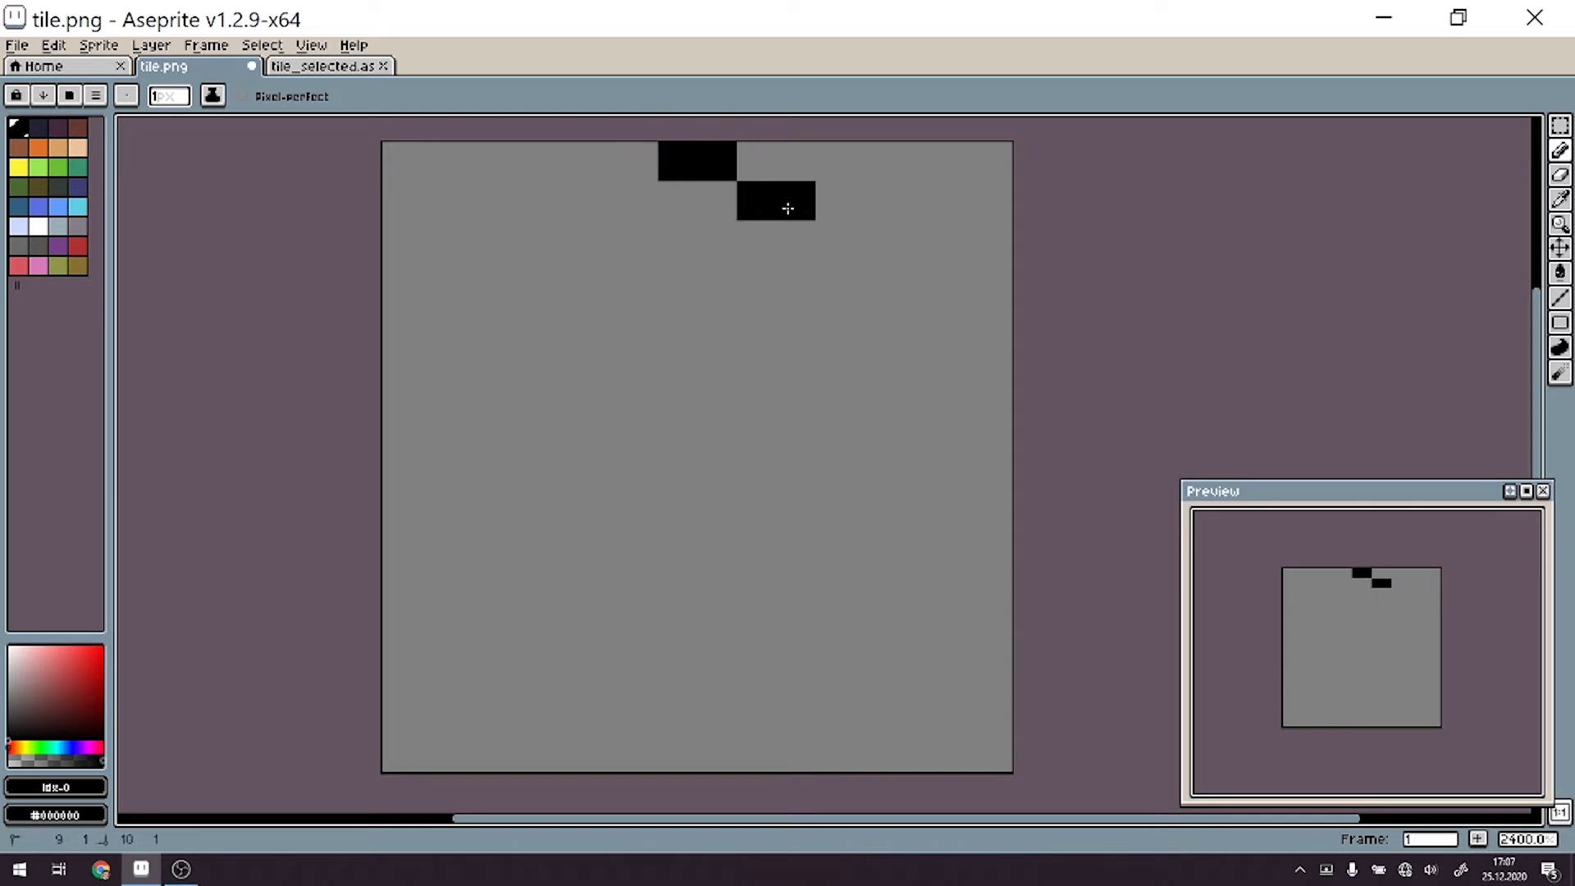
pyautogui.click(637, 204)
pyautogui.click(836, 232)
pyautogui.click(865, 232)
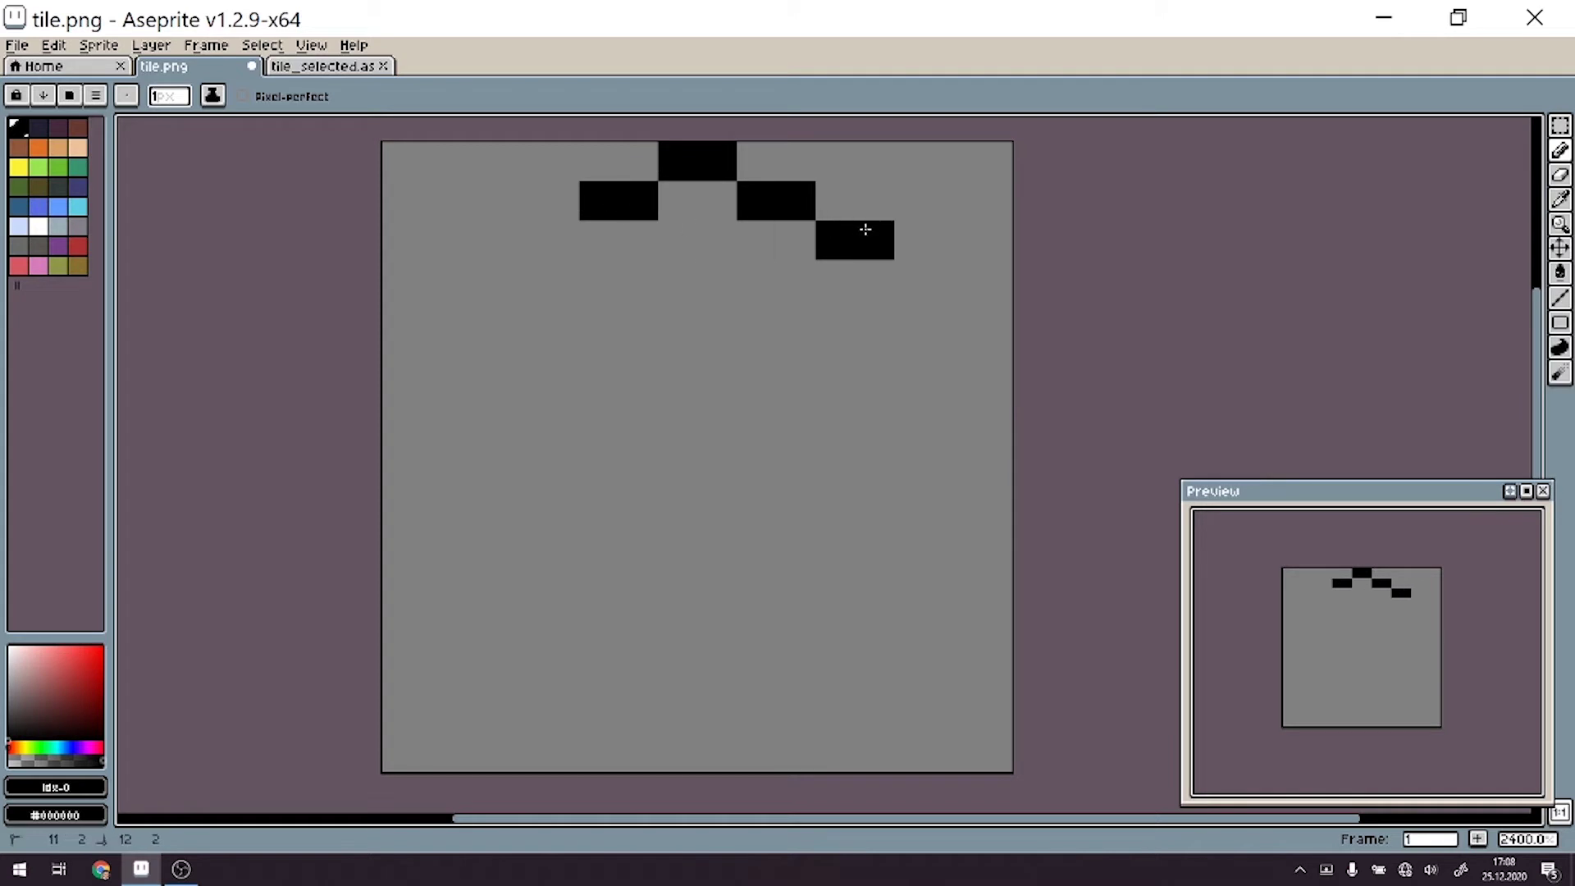
pyautogui.click(560, 246)
pyautogui.click(520, 242)
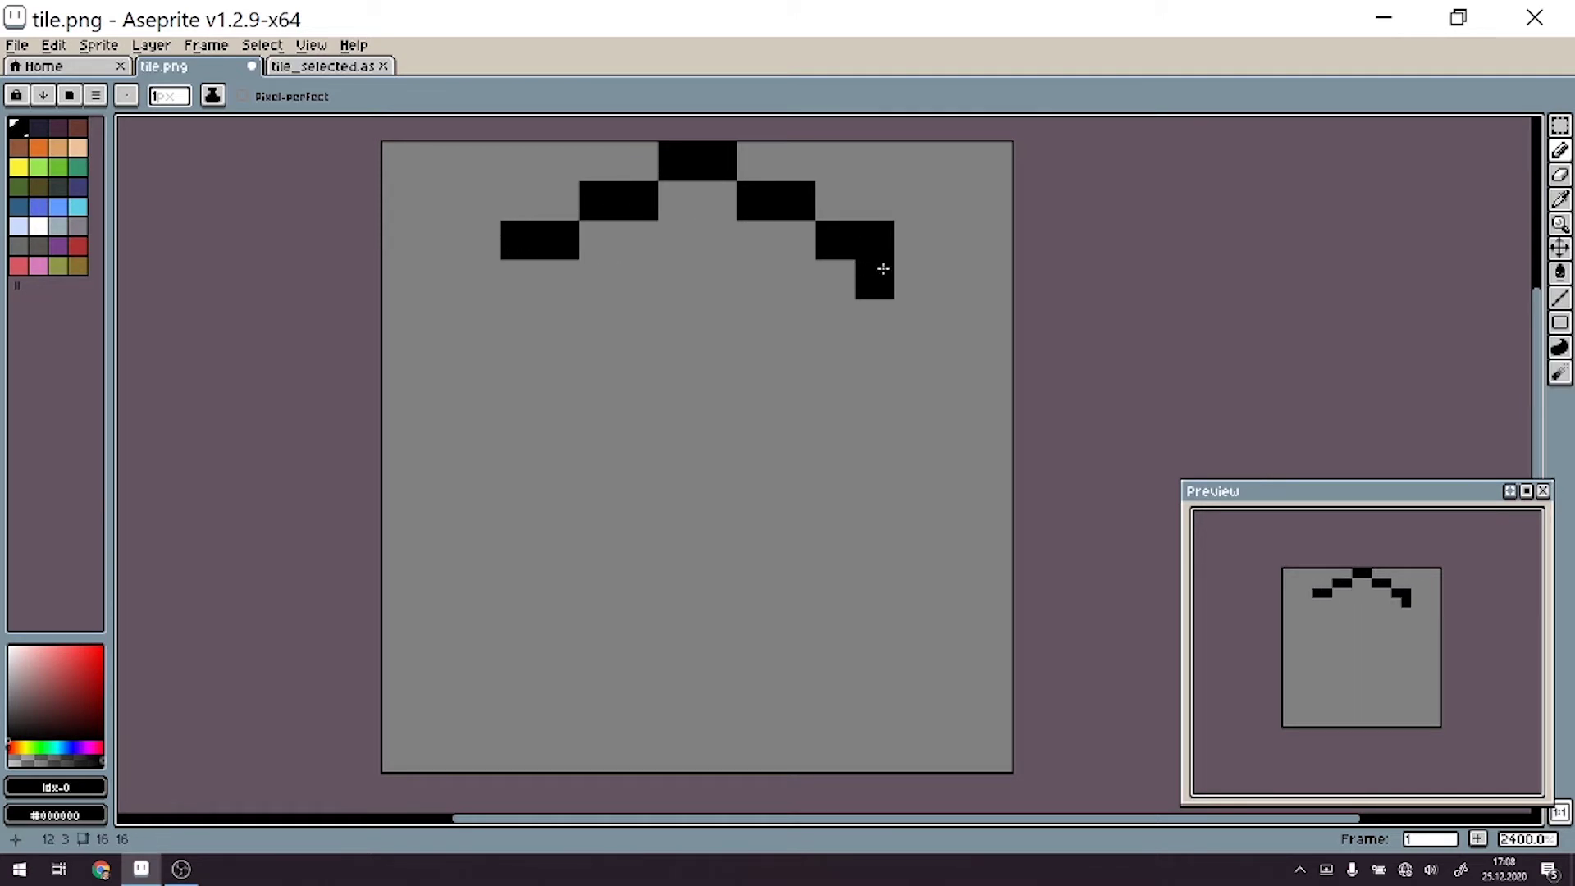
pyautogui.click(953, 279)
pyautogui.click(906, 282)
pyautogui.click(479, 280)
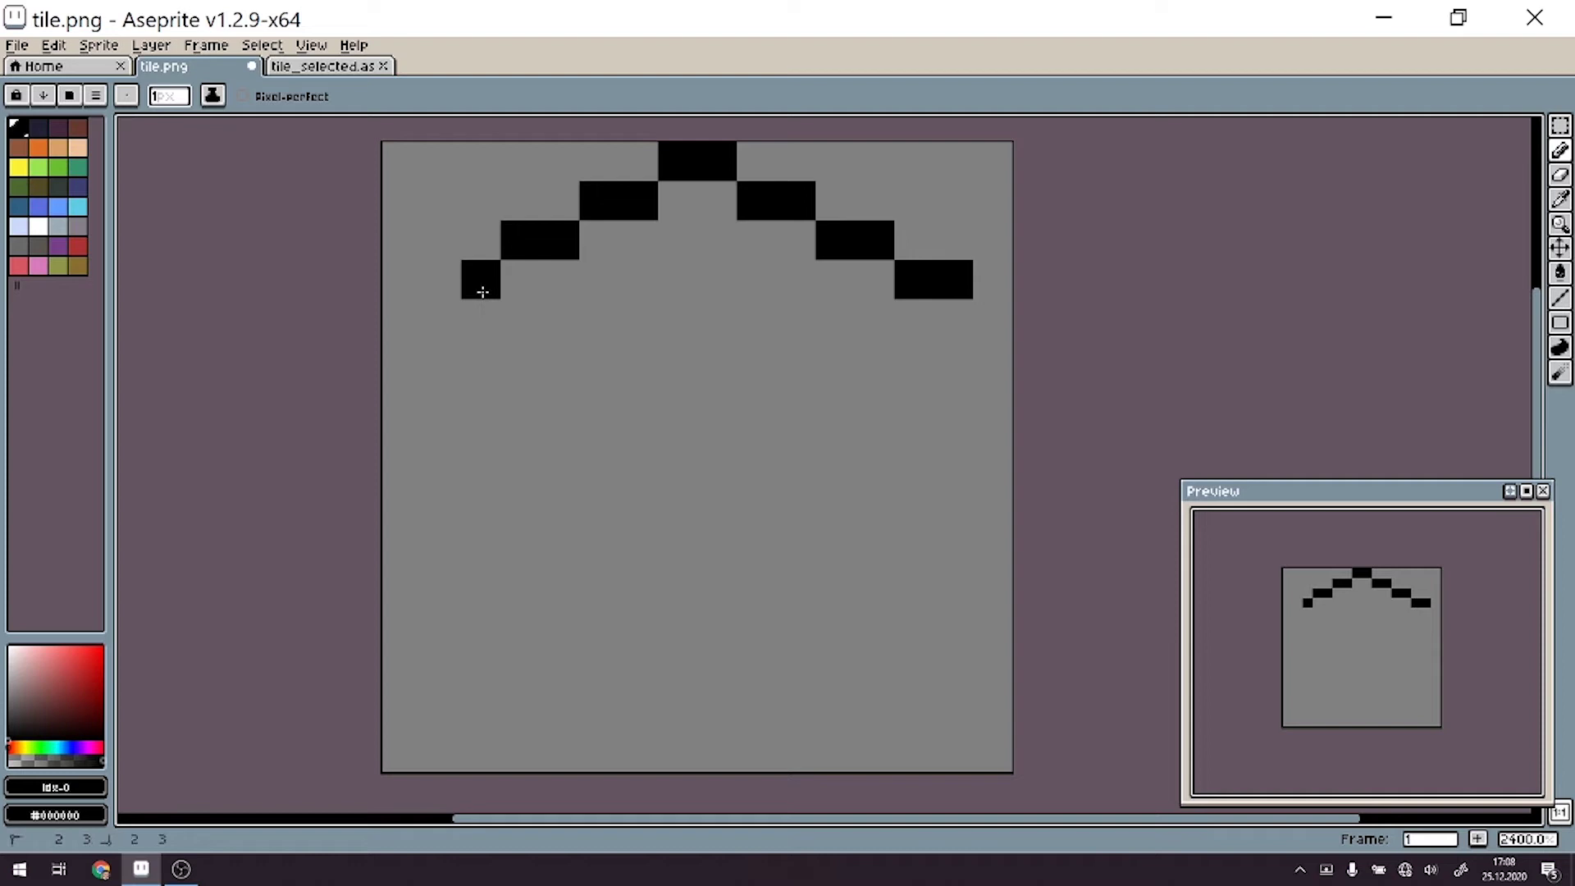
pyautogui.click(442, 280)
pyautogui.click(976, 316)
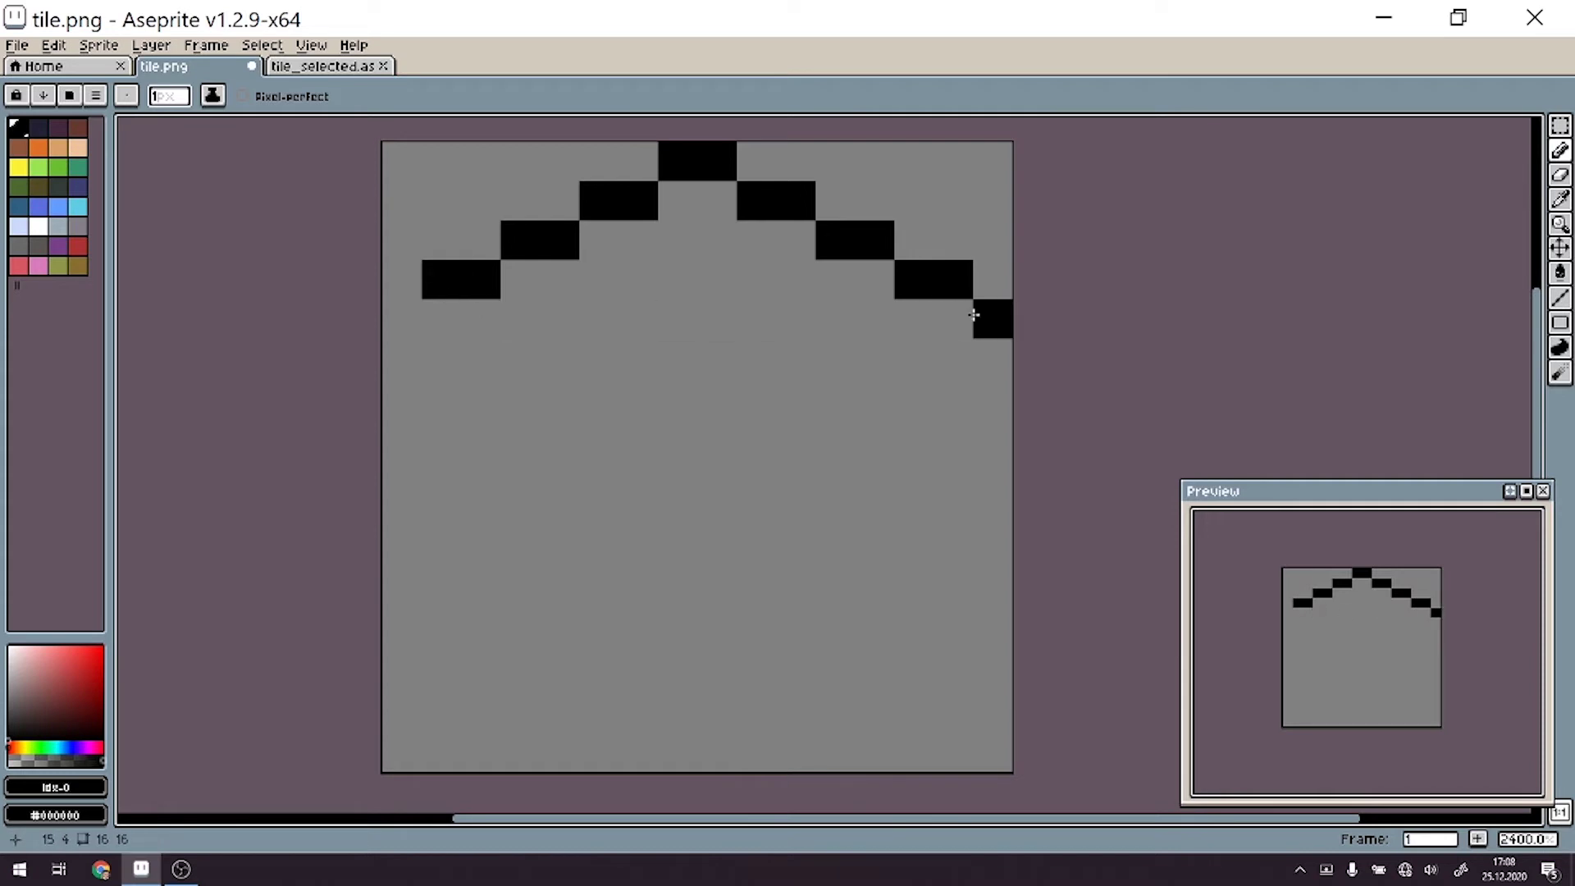
pyautogui.click(402, 318)
# Draw the diamond's lower-left and lower-right edges meeting at its bottom point
pyautogui.click(450, 355)
pyautogui.click(475, 356)
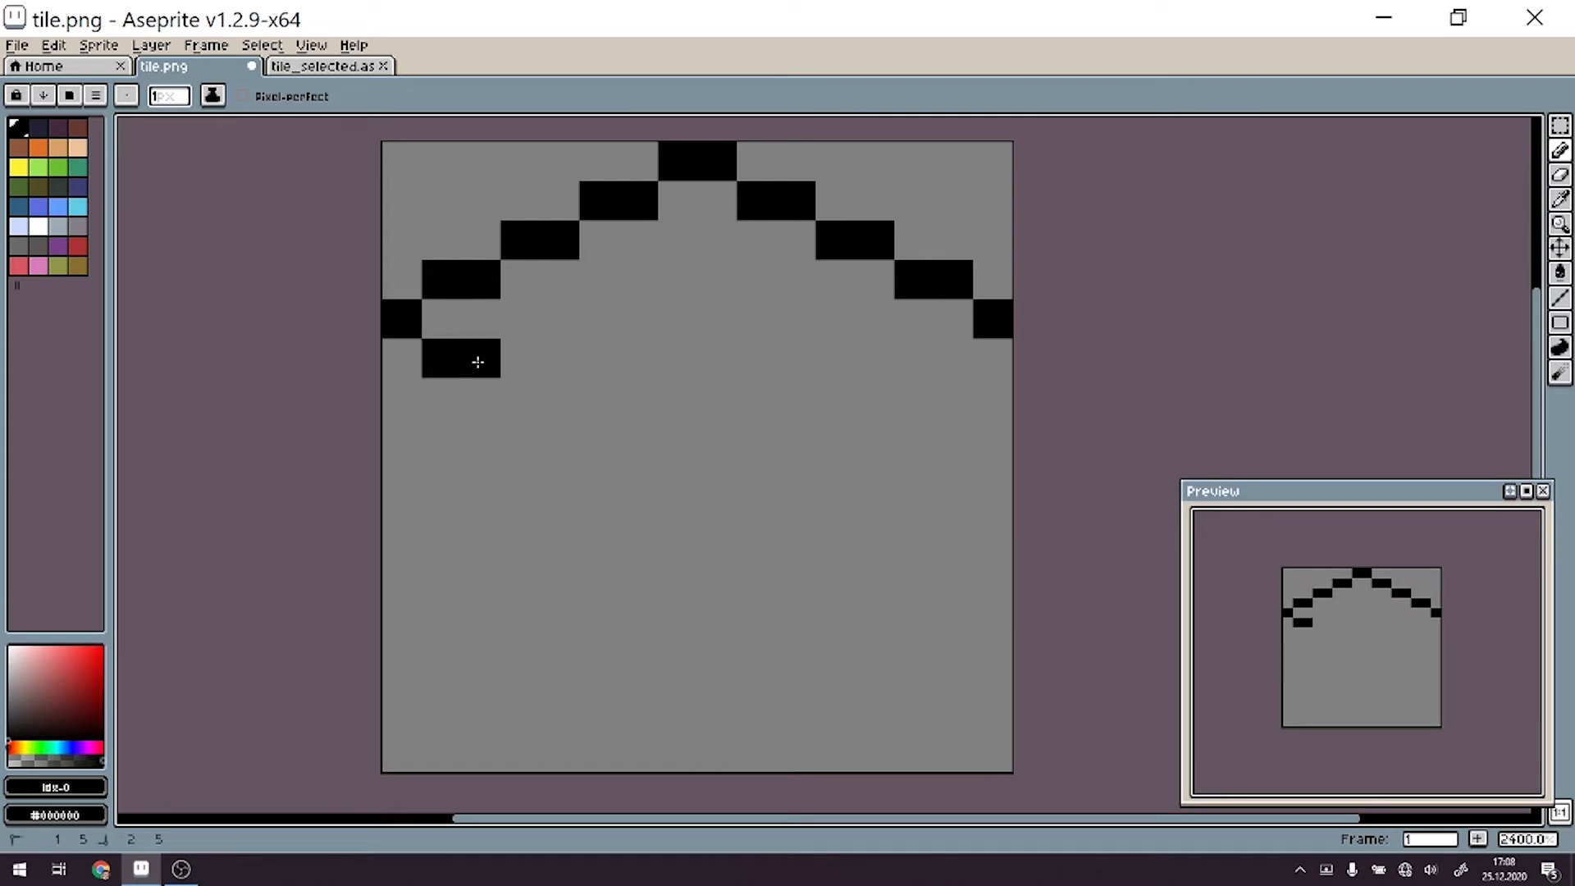
pyautogui.click(521, 397)
pyautogui.click(545, 394)
pyautogui.click(611, 424)
pyautogui.click(632, 429)
pyautogui.click(675, 470)
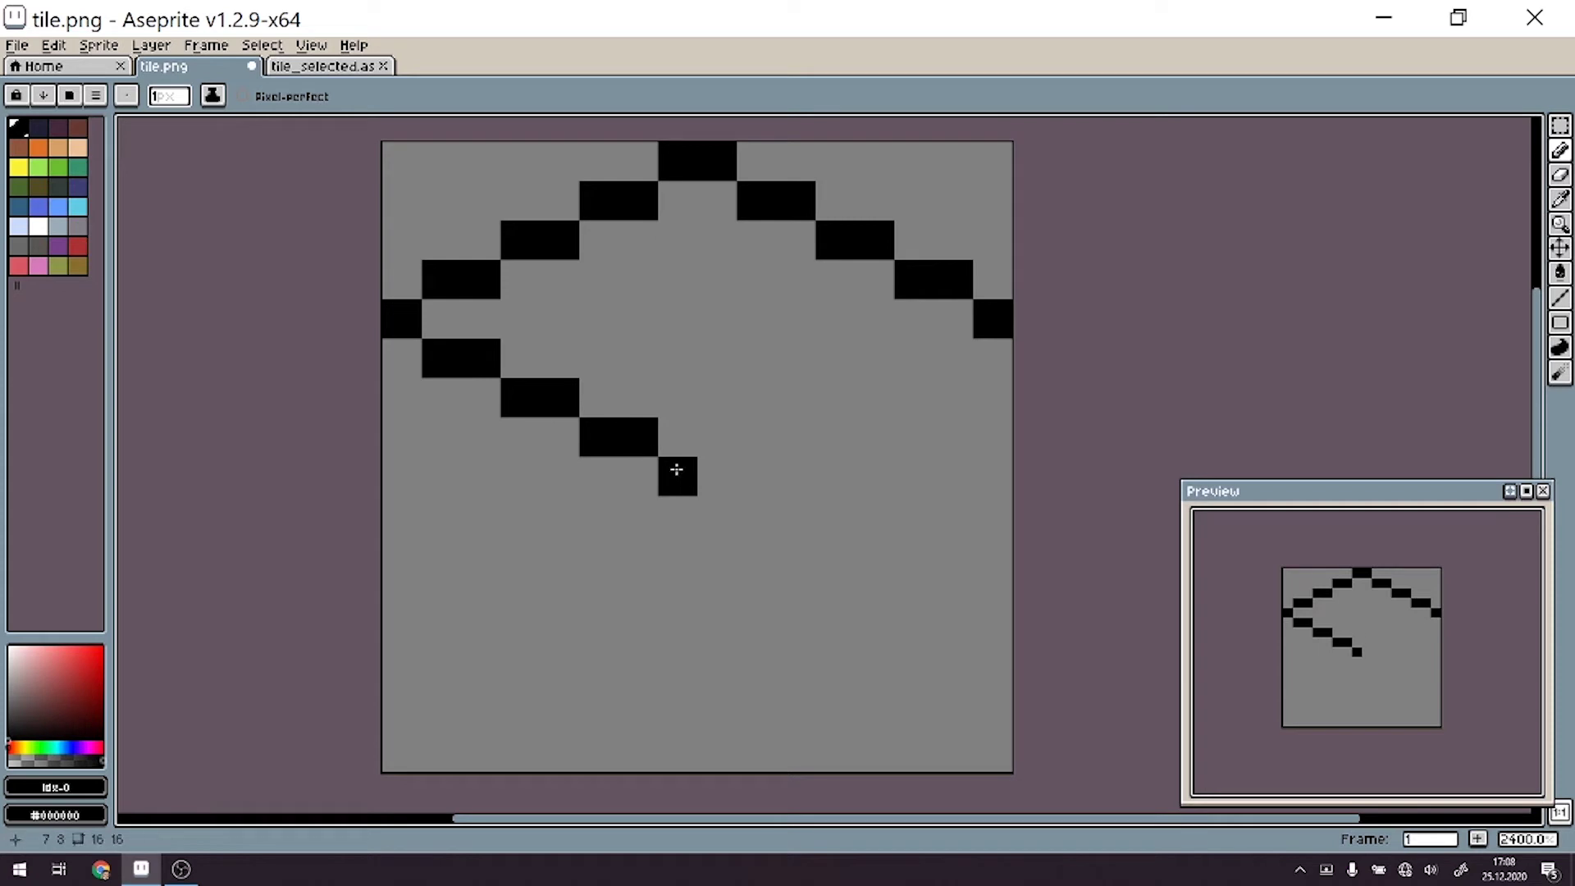
pyautogui.click(713, 468)
pyautogui.click(756, 437)
pyautogui.click(832, 401)
pyautogui.click(873, 398)
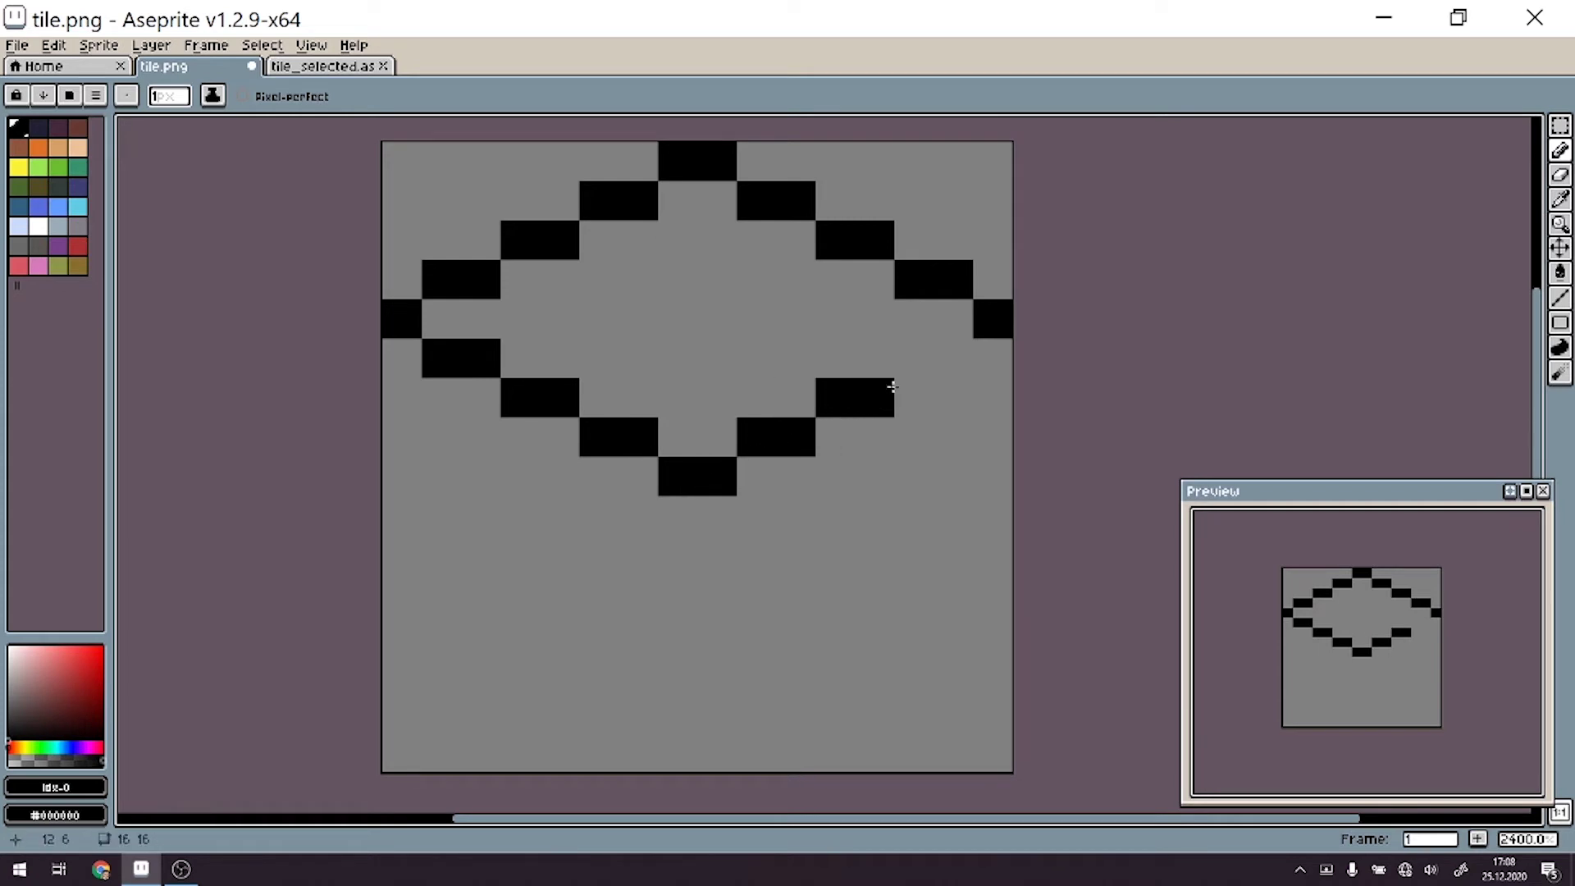
pyautogui.click(912, 359)
pyautogui.click(948, 374)
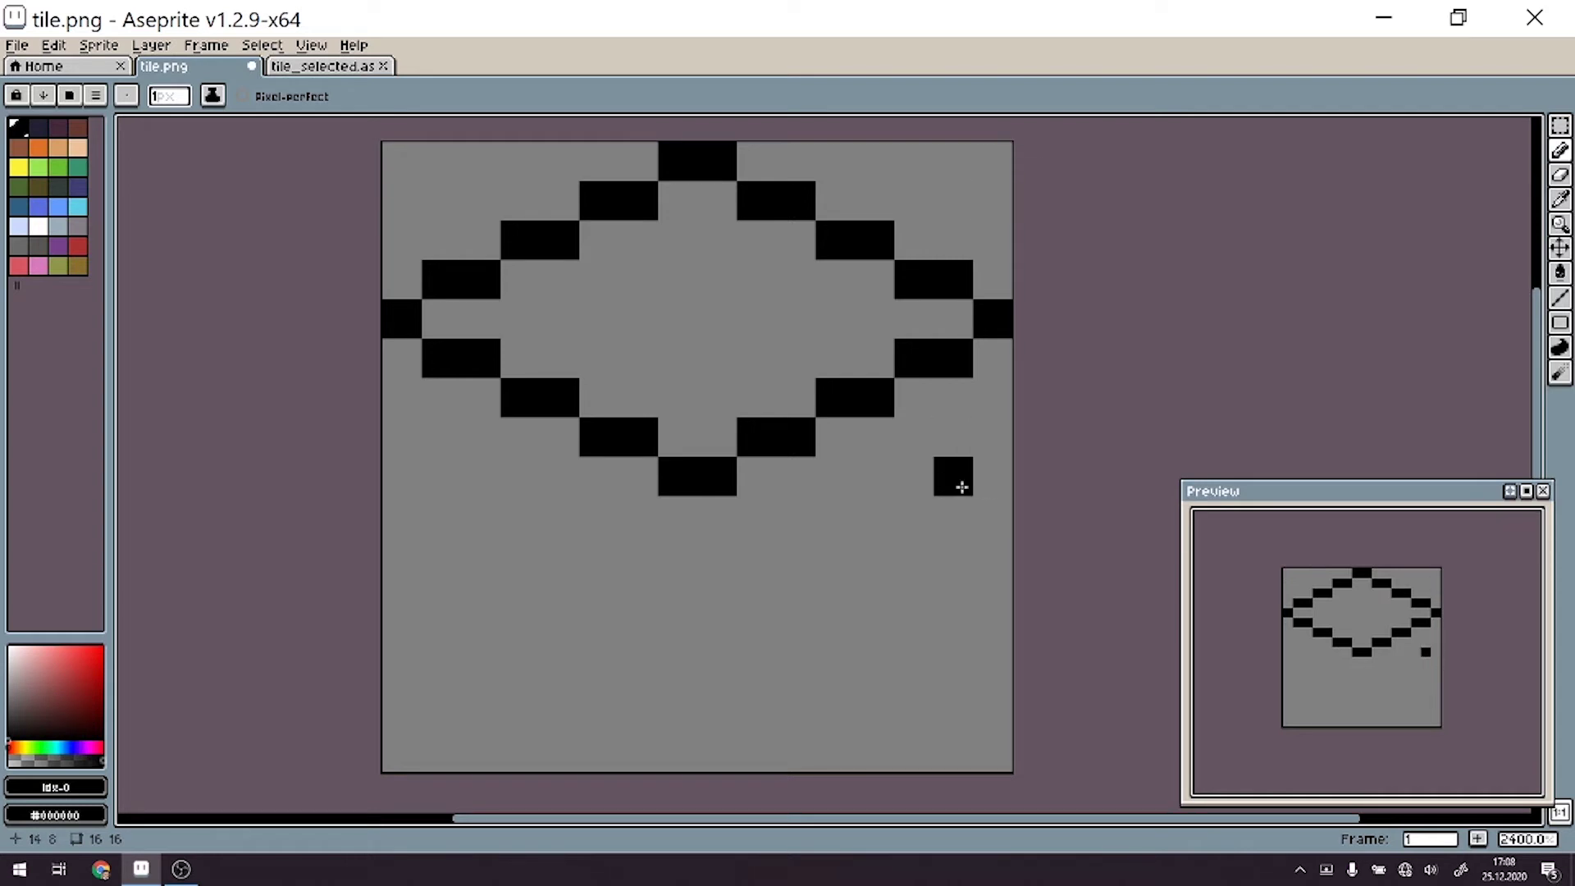
# Try moving a marquee selection of the diamond's upper rows, then cancel and deselect
pyautogui.press('m')
pyautogui.moveTo(384, 146)
pyautogui.mouseDown()
pyautogui.moveTo(617, 218)
pyautogui.moveTo(941, 440)
pyautogui.moveTo(942, 474)
pyautogui.moveTo(989, 451)
pyautogui.moveTo(738, 410)
pyautogui.moveTo(340, 156)
pyautogui.mouseUp()
pyautogui.press('Escape')
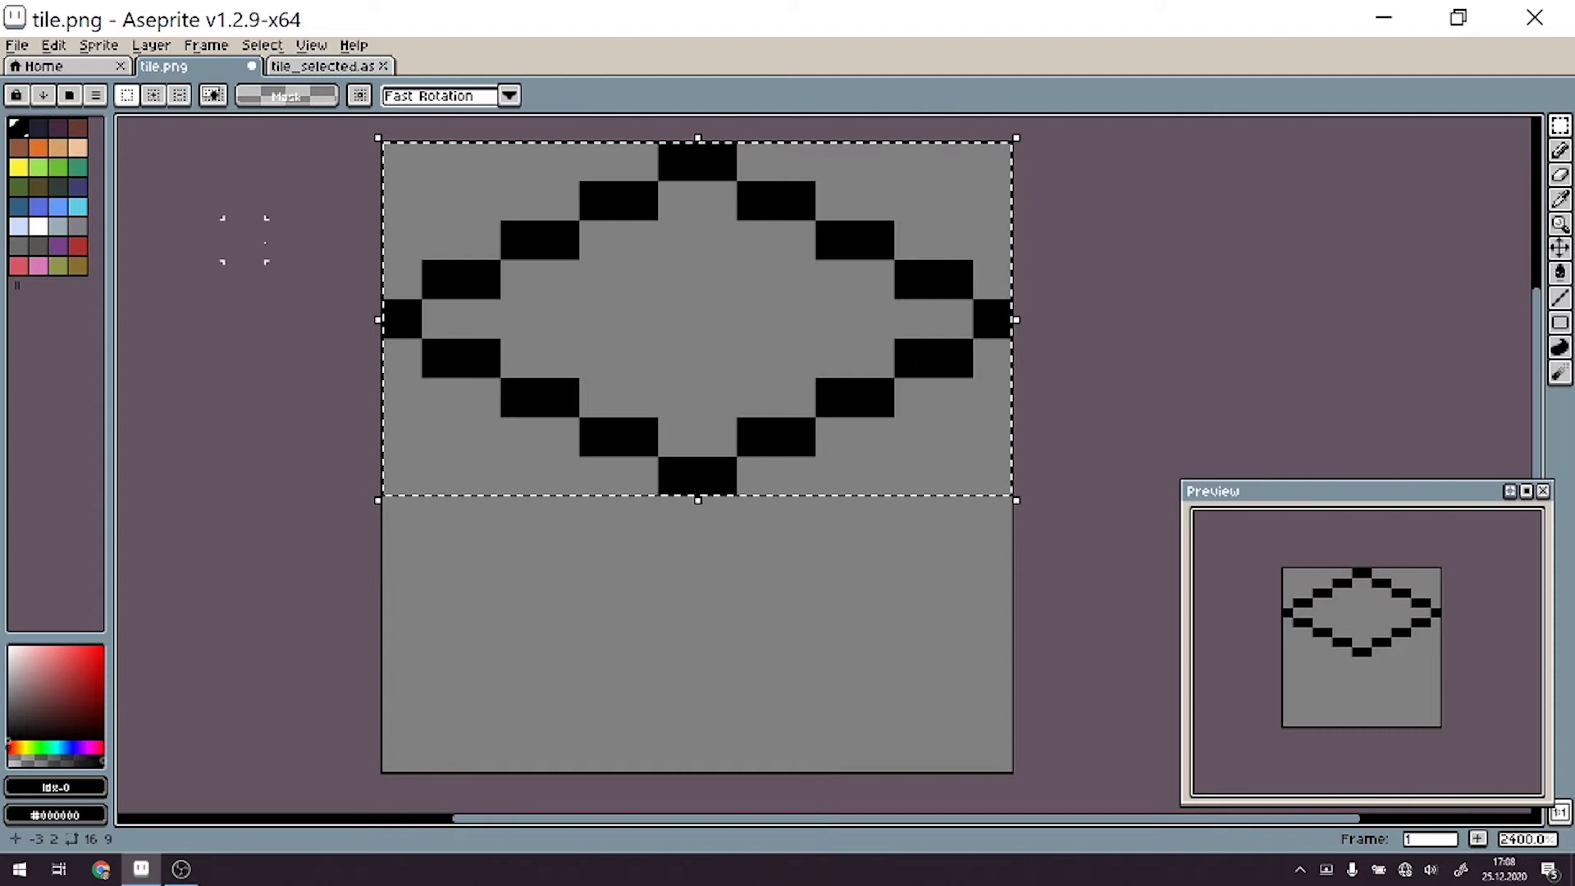
pyautogui.click(323, 279)
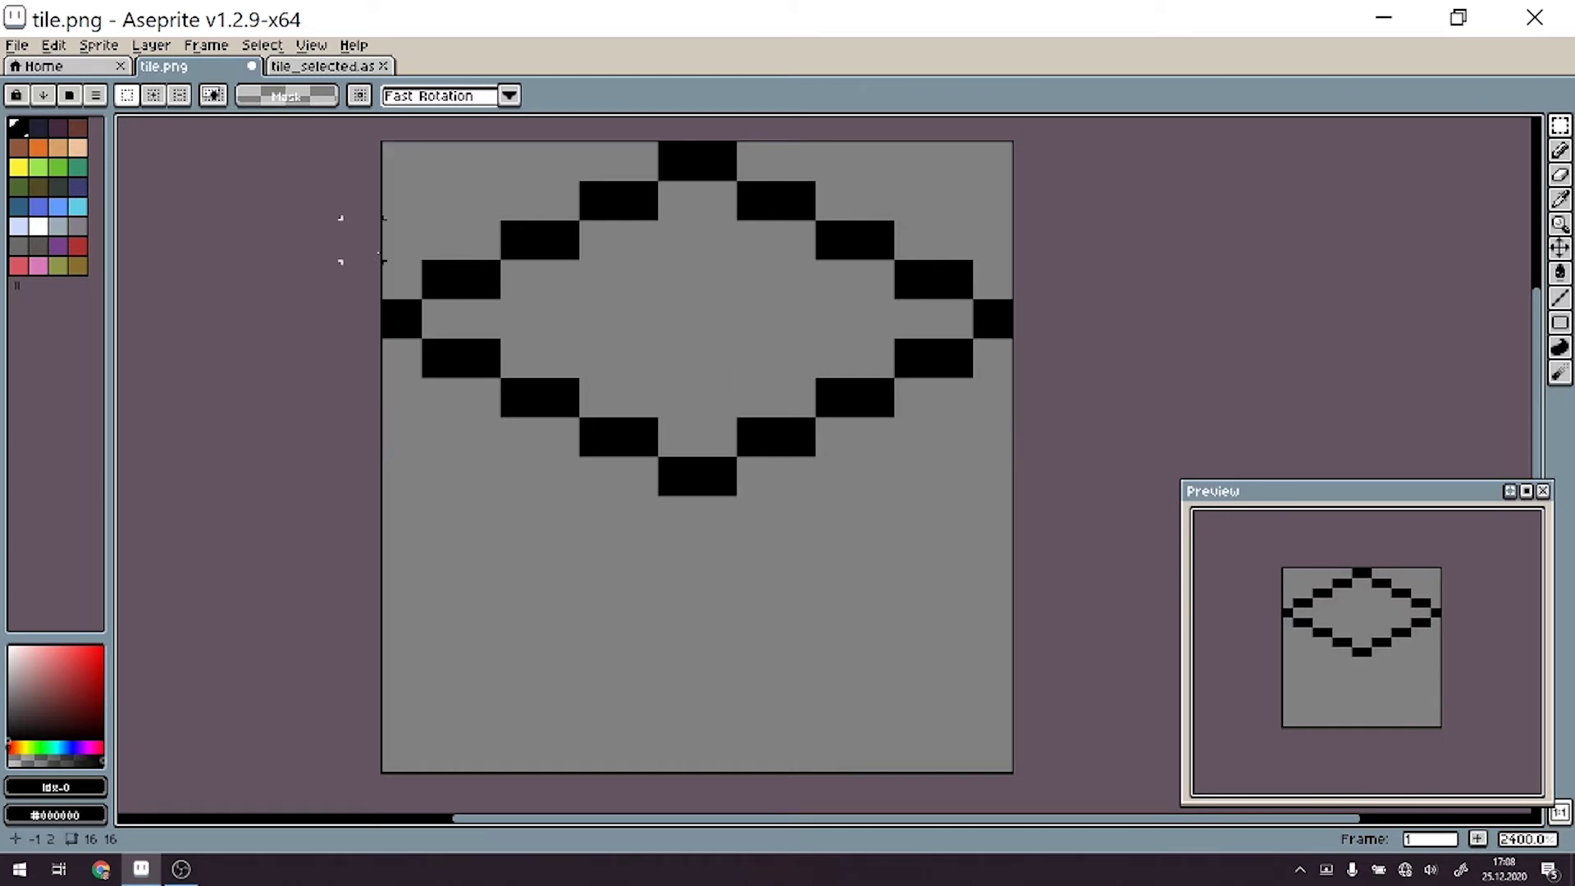
# Pencil two black pixels at the tile's bottom-centre edge for the cube's bottom point
pyautogui.press('b')
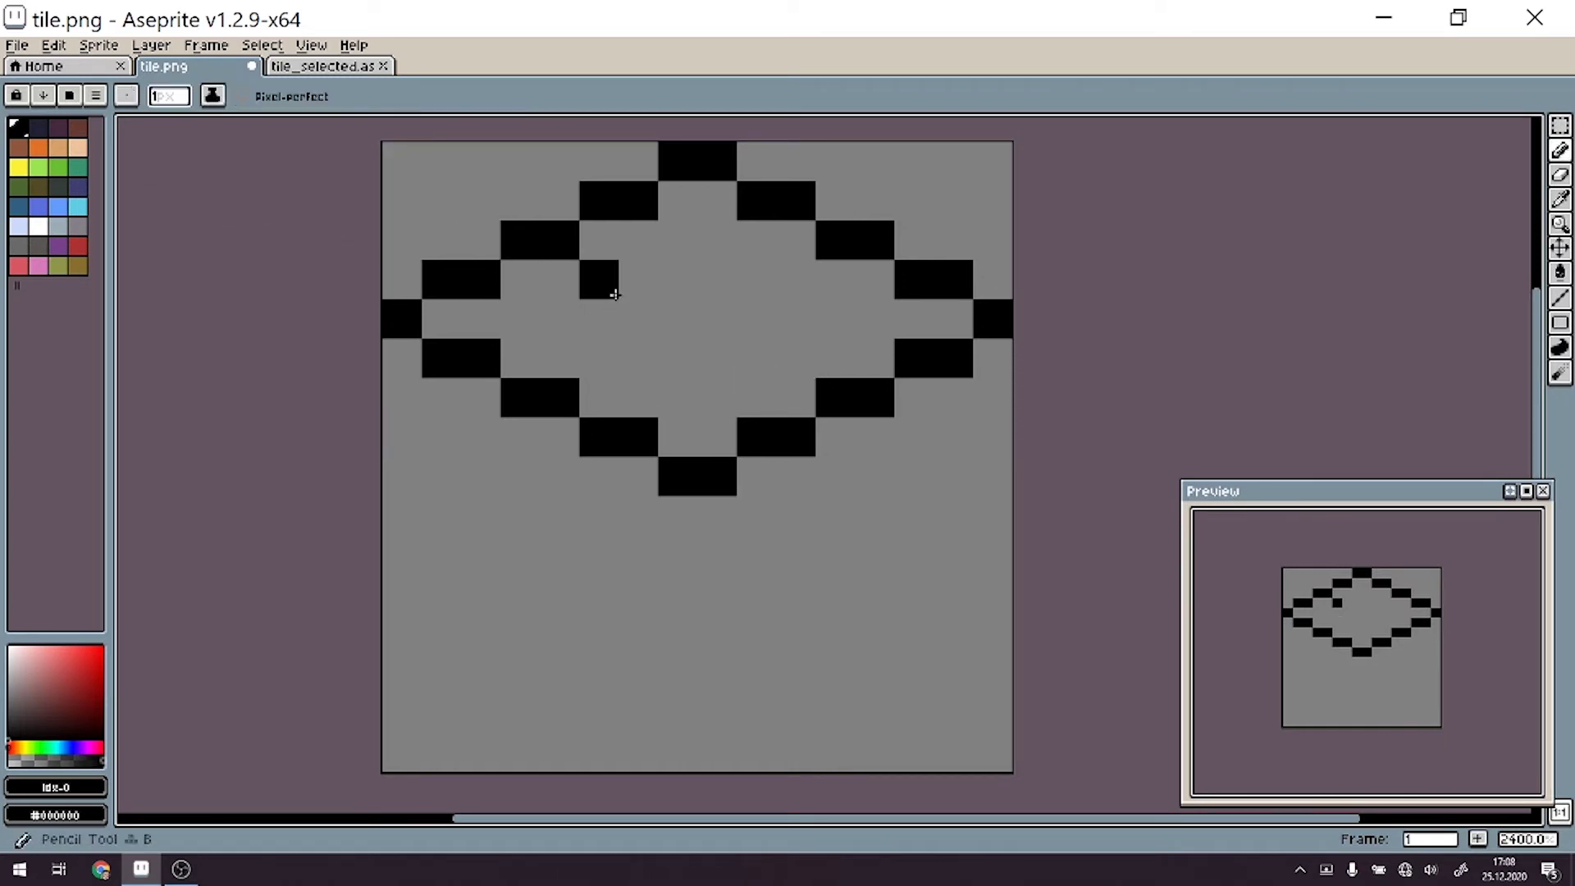
pyautogui.click(755, 660)
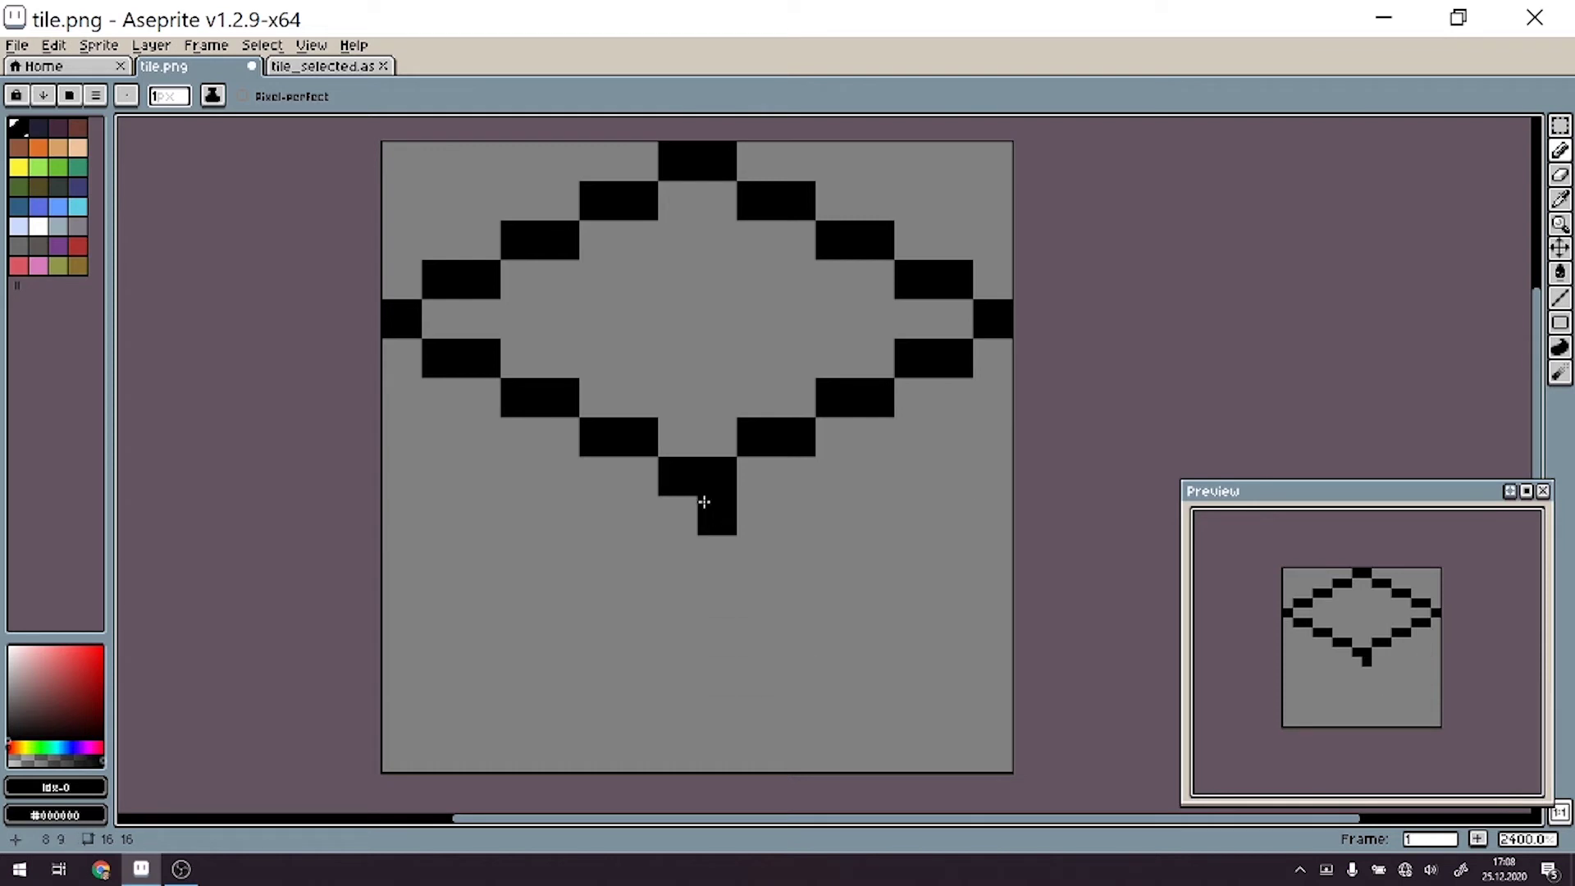
pyautogui.moveTo(678, 748); pyautogui.dragTo(703, 749)
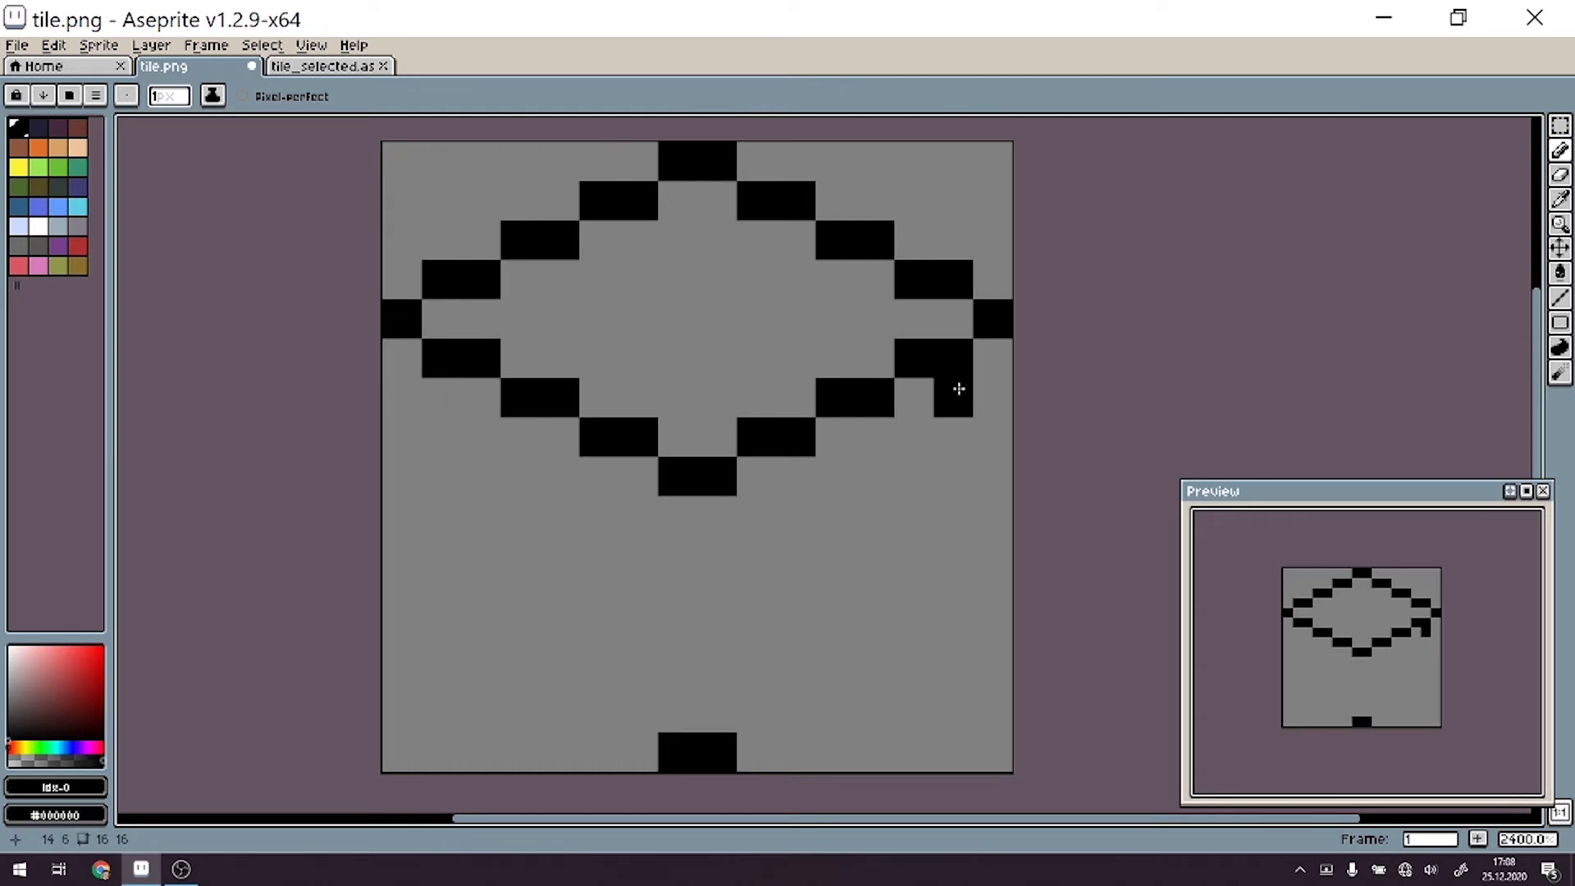
# Copy the diamond's lower half down to the tile's bottom to form the lower V edge
pyautogui.press('m')
pyautogui.moveTo(394, 311); pyautogui.dragTo(980, 474)
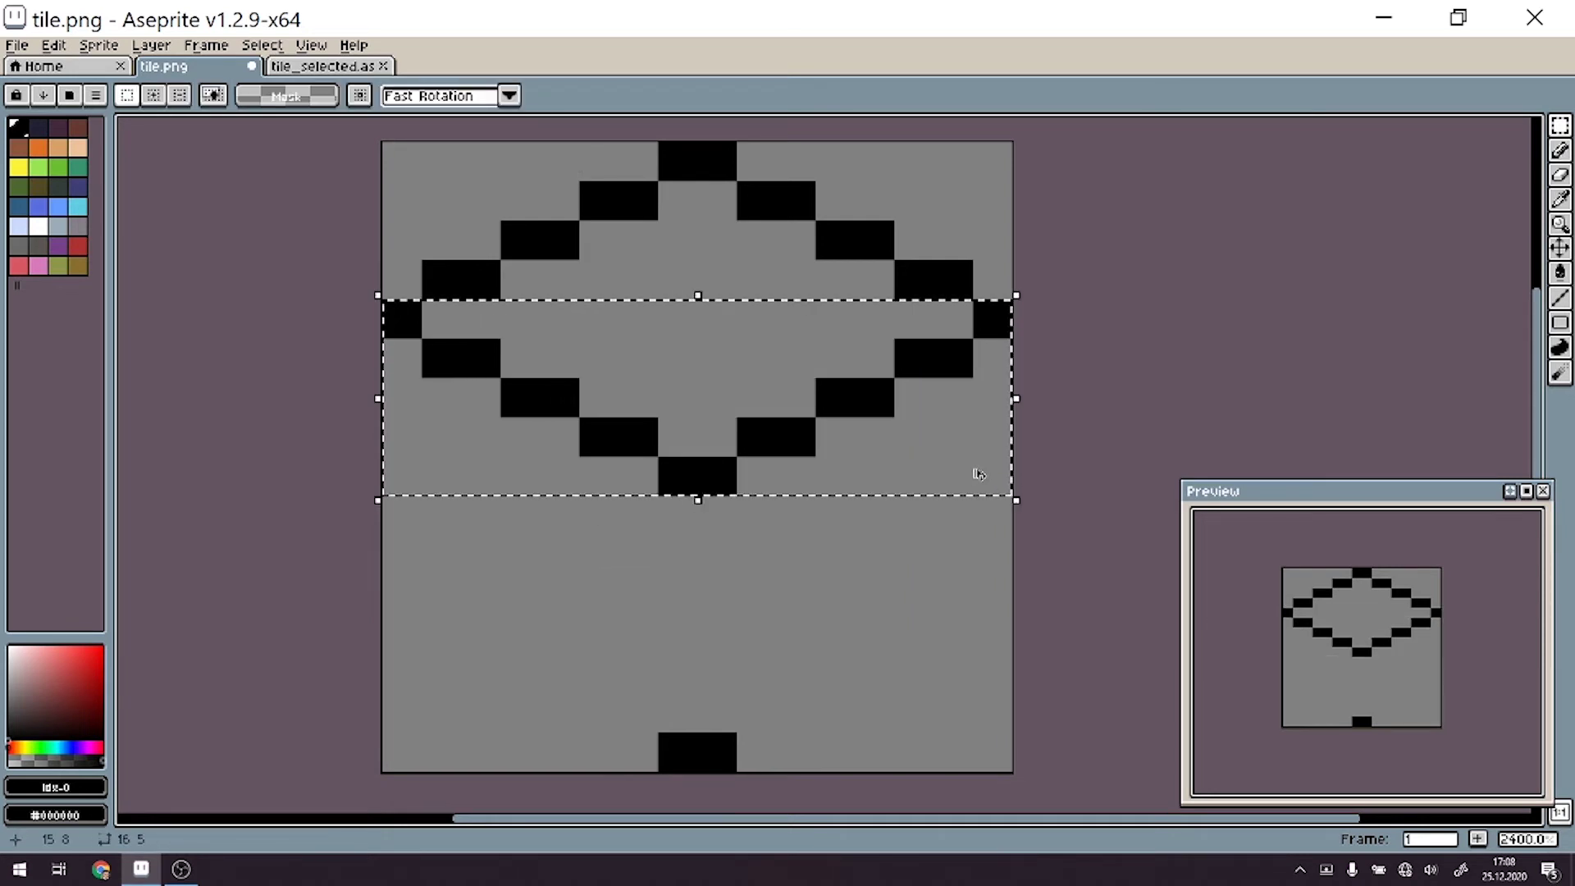
pyautogui.moveTo(878, 405); pyautogui.dragTo(815, 684)
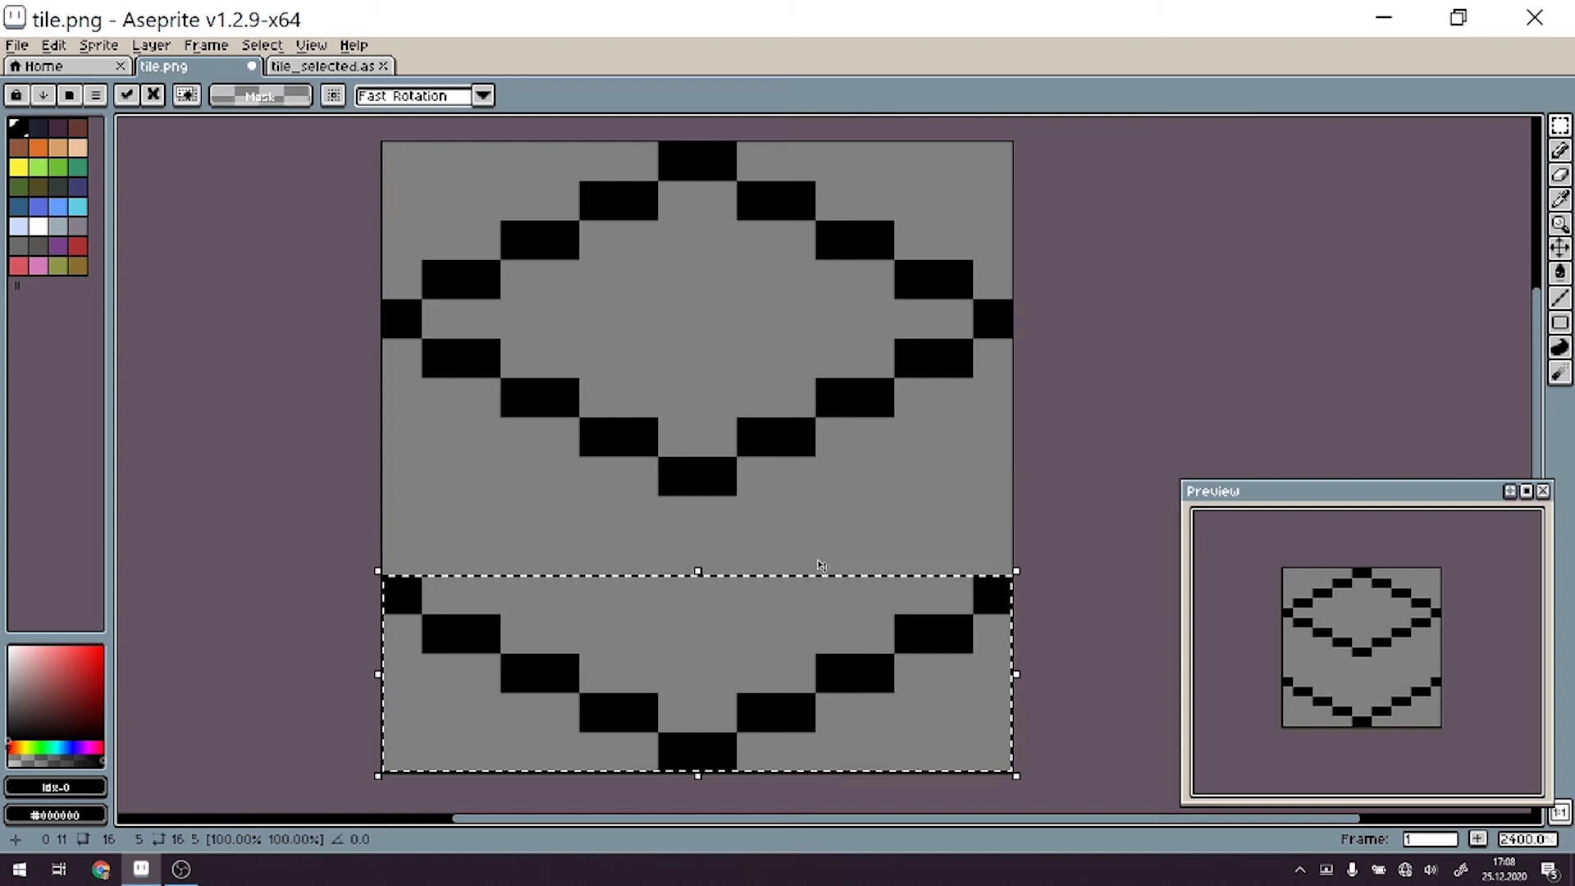
pyautogui.click(340, 341)
# Draw the cube's right and left vertical black edges with the Pencil
pyautogui.press('b')
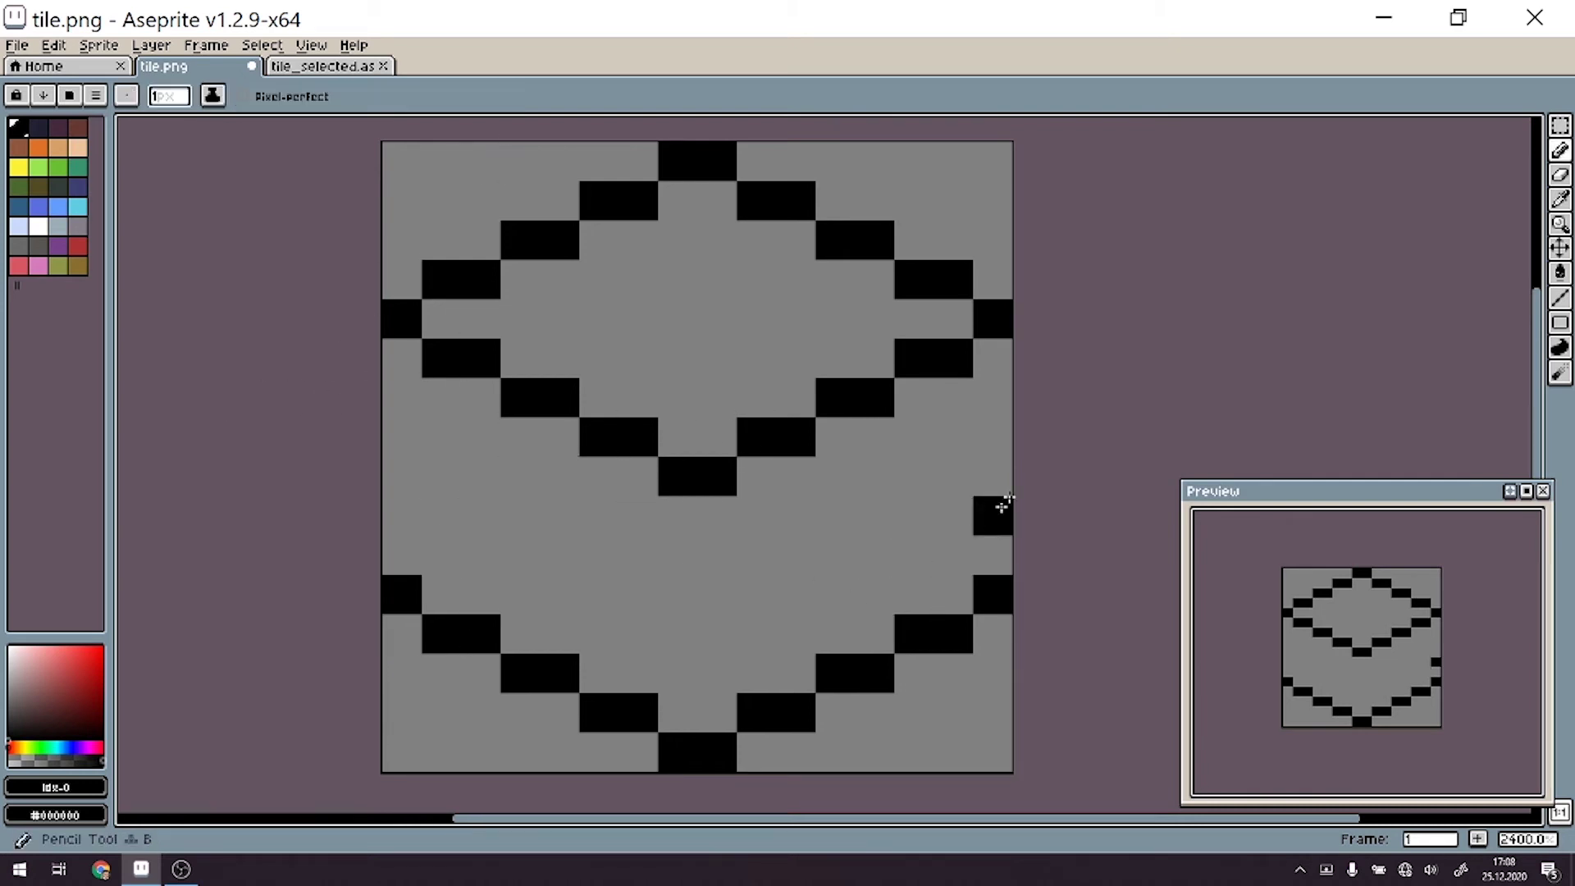
pyautogui.moveTo(991, 354); pyautogui.dragTo(988, 558)
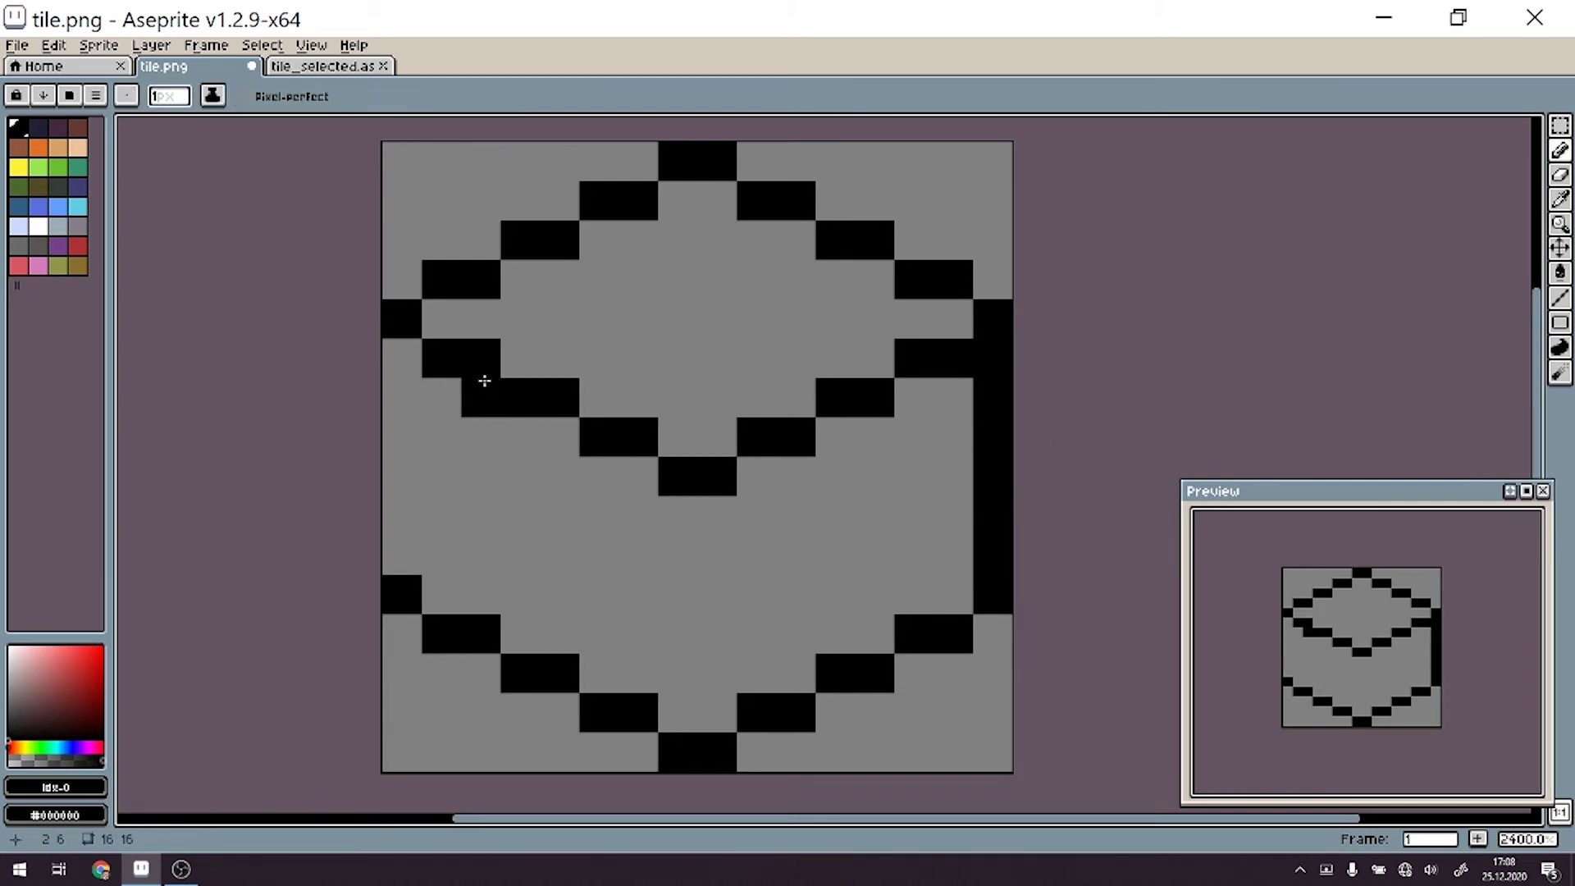
pyautogui.moveTo(386, 361); pyautogui.dragTo(394, 544)
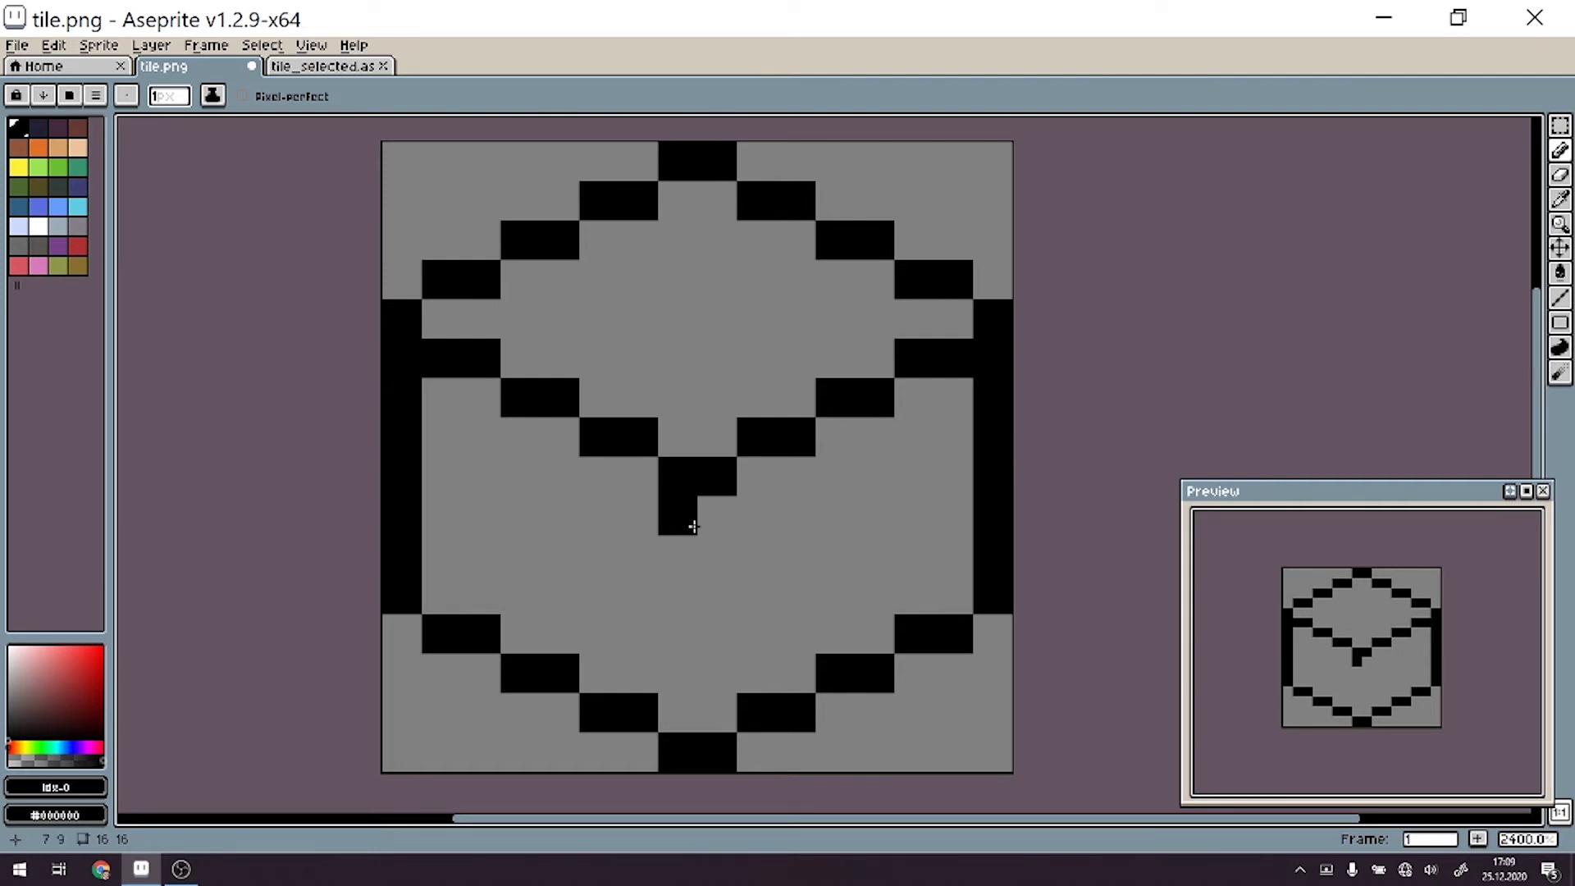
# Draw the black middle edge from the top face's bottom corner down to the bottom point, plus one adjacent pixel
pyautogui.moveTo(689, 520); pyautogui.dragTo(669, 706)
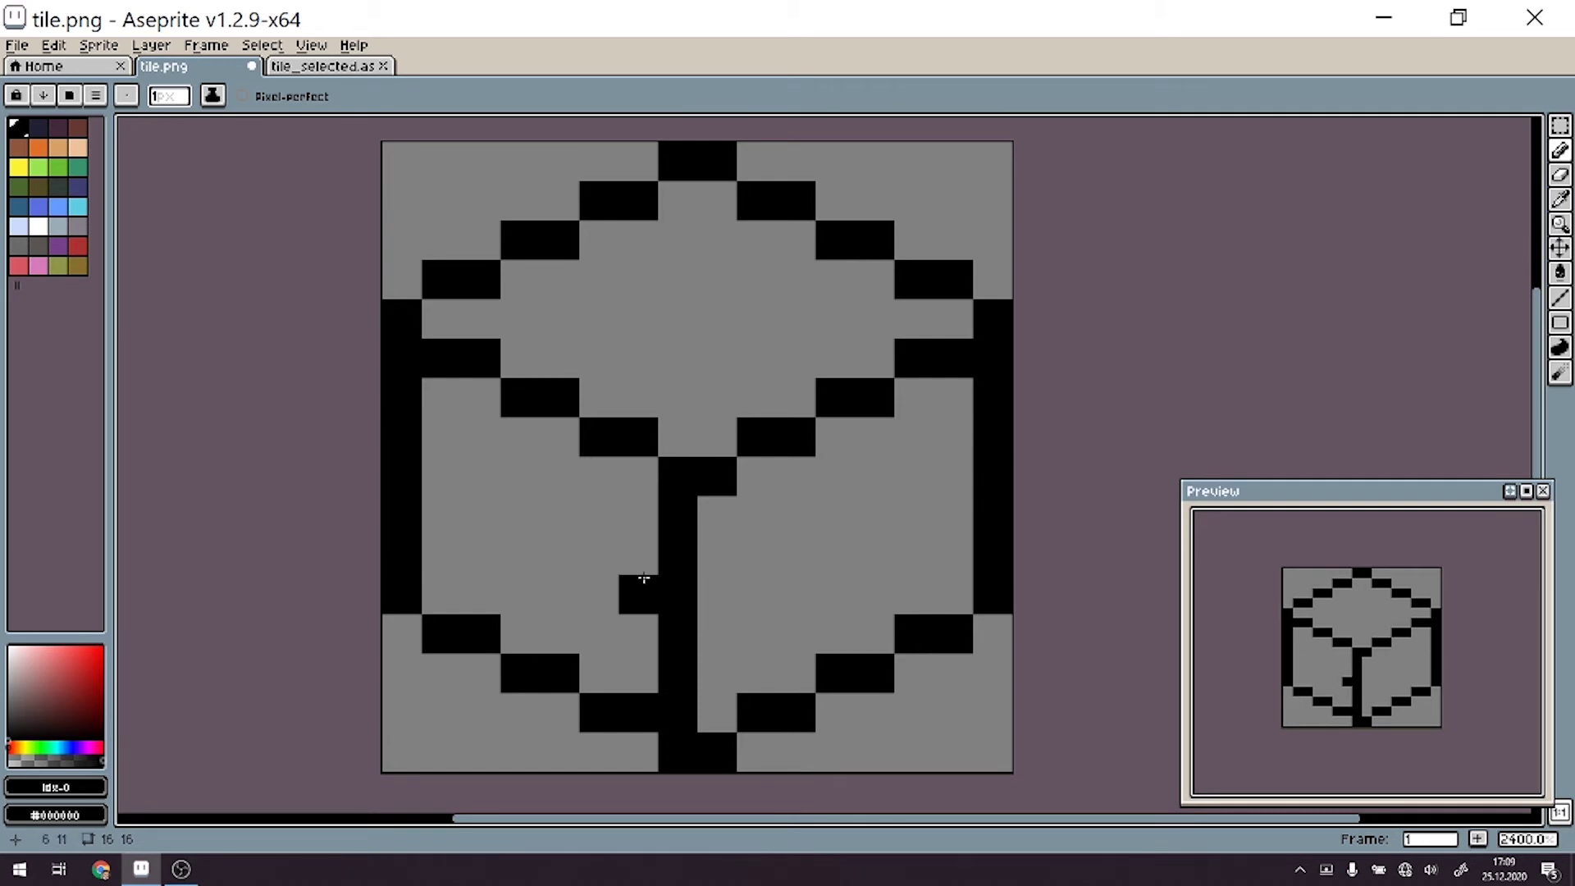
pyautogui.click(536, 529)
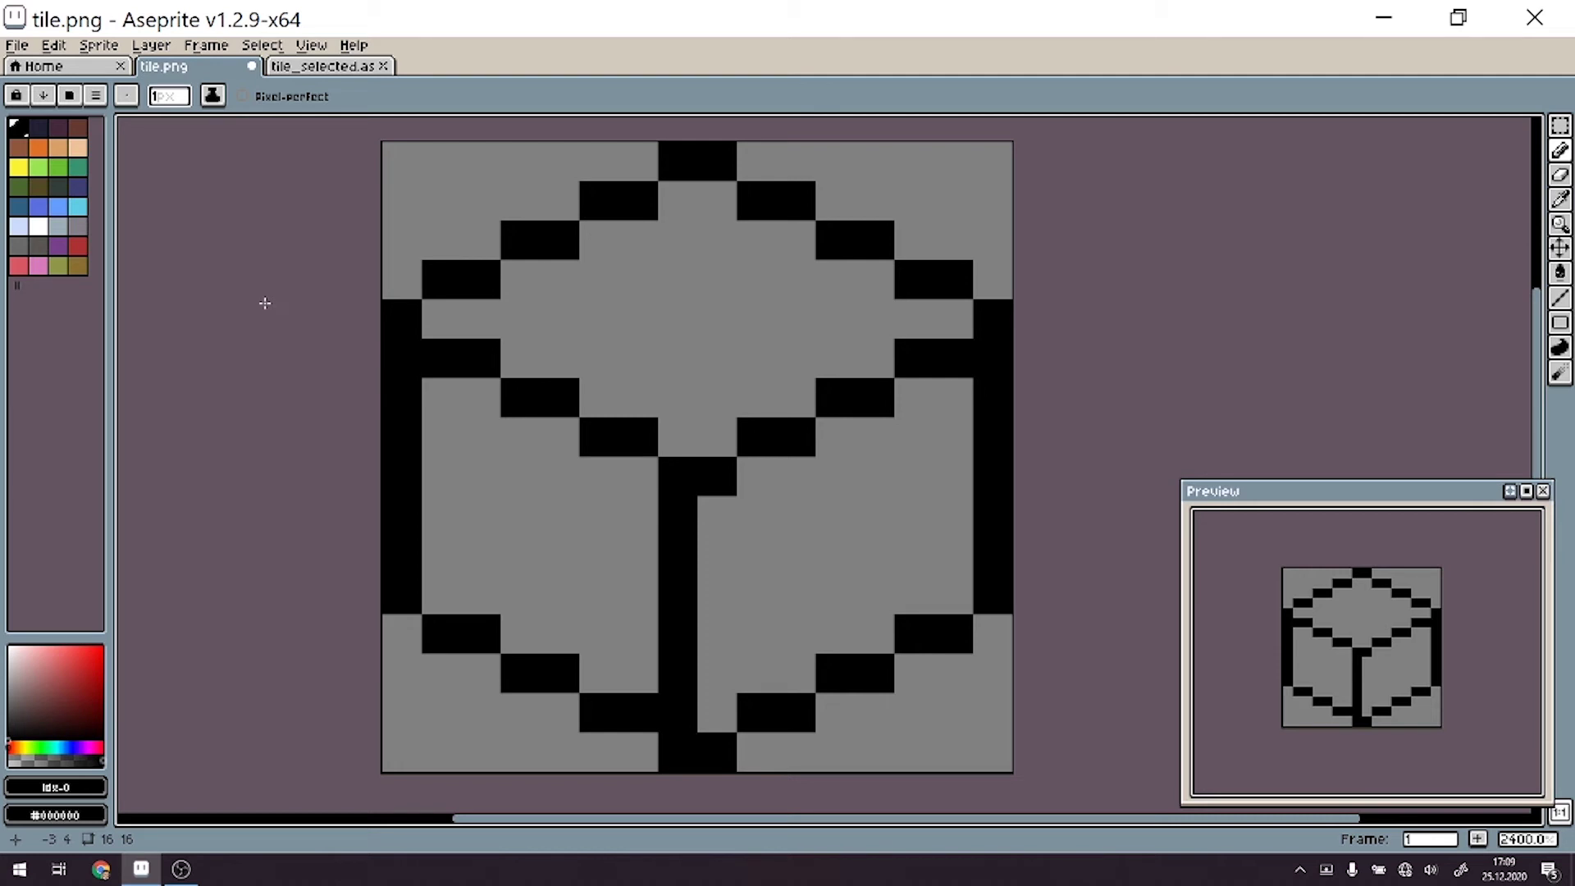
# Bucket-fill the right and top faces dark grey and the left face medium grey
pyautogui.click(38, 246)
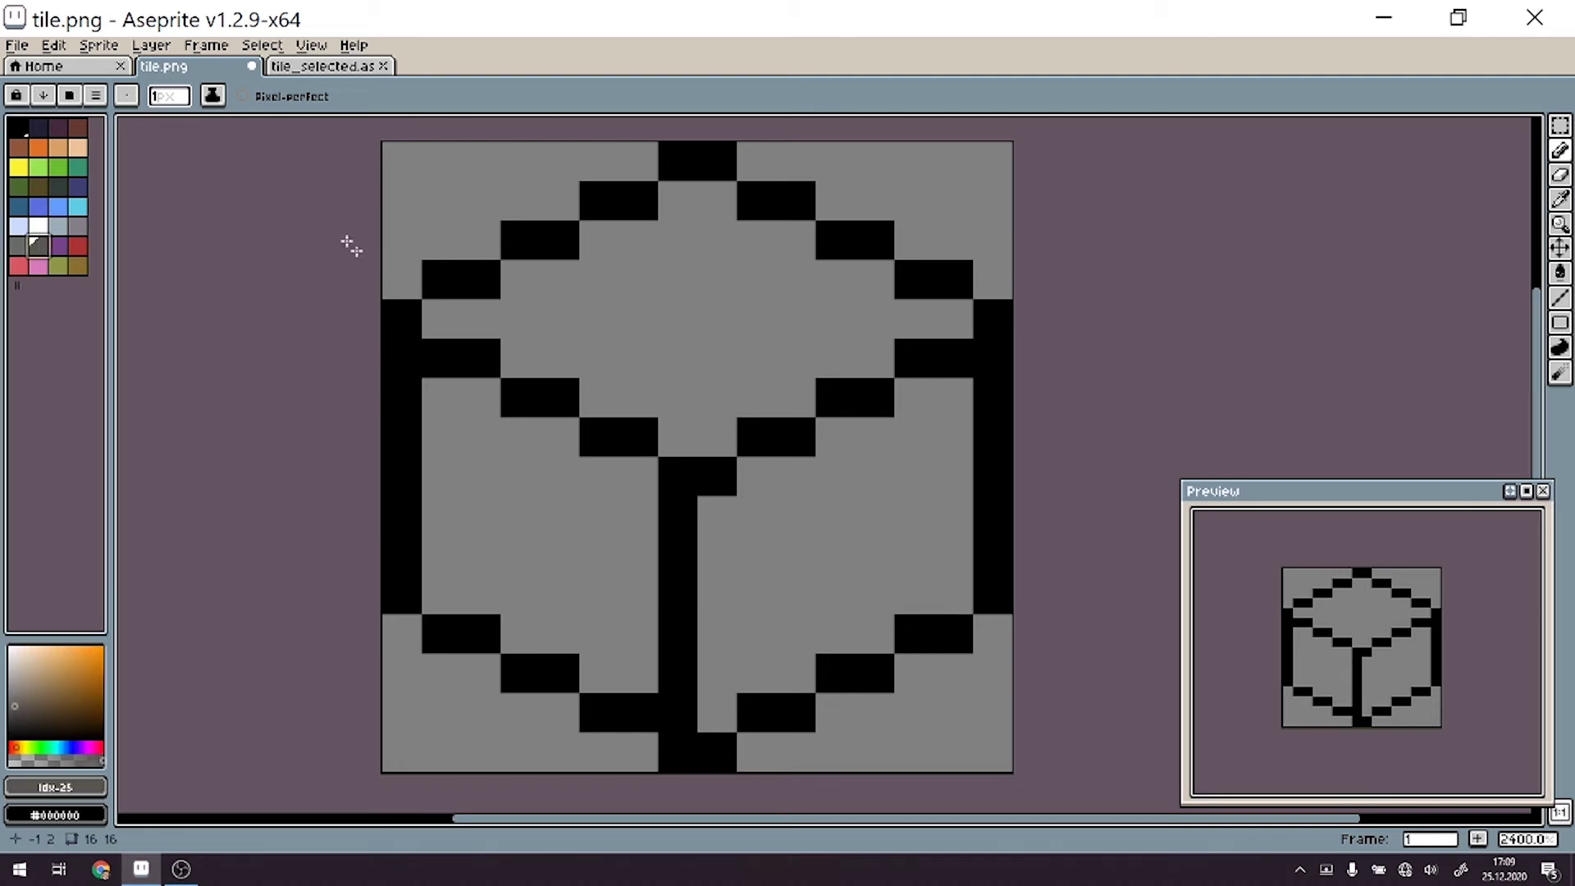
pyautogui.press('g')
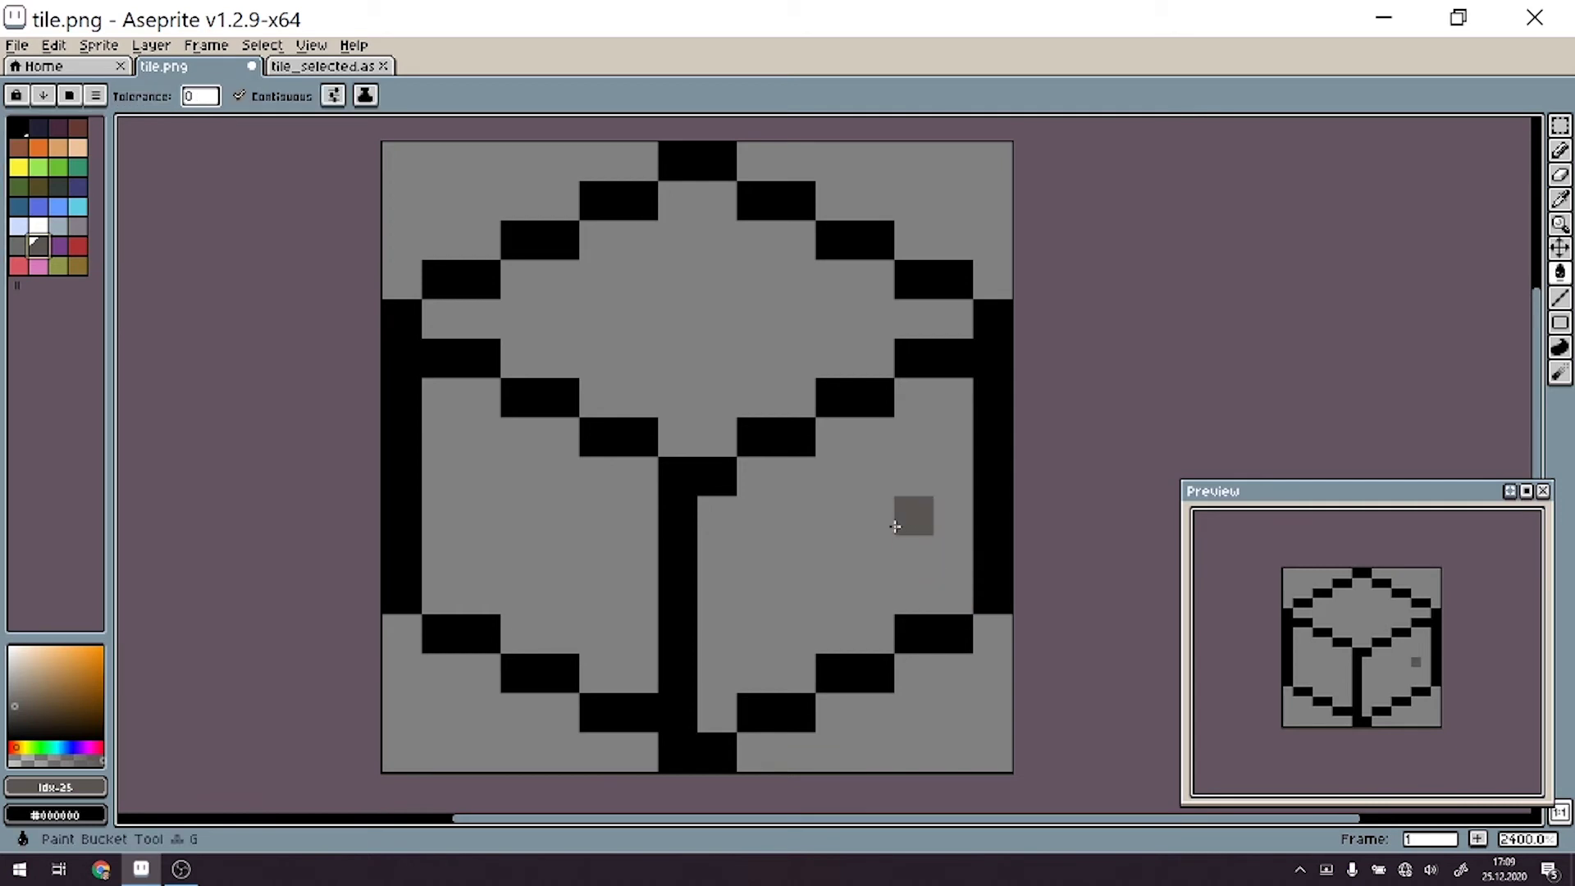
pyautogui.click(811, 533)
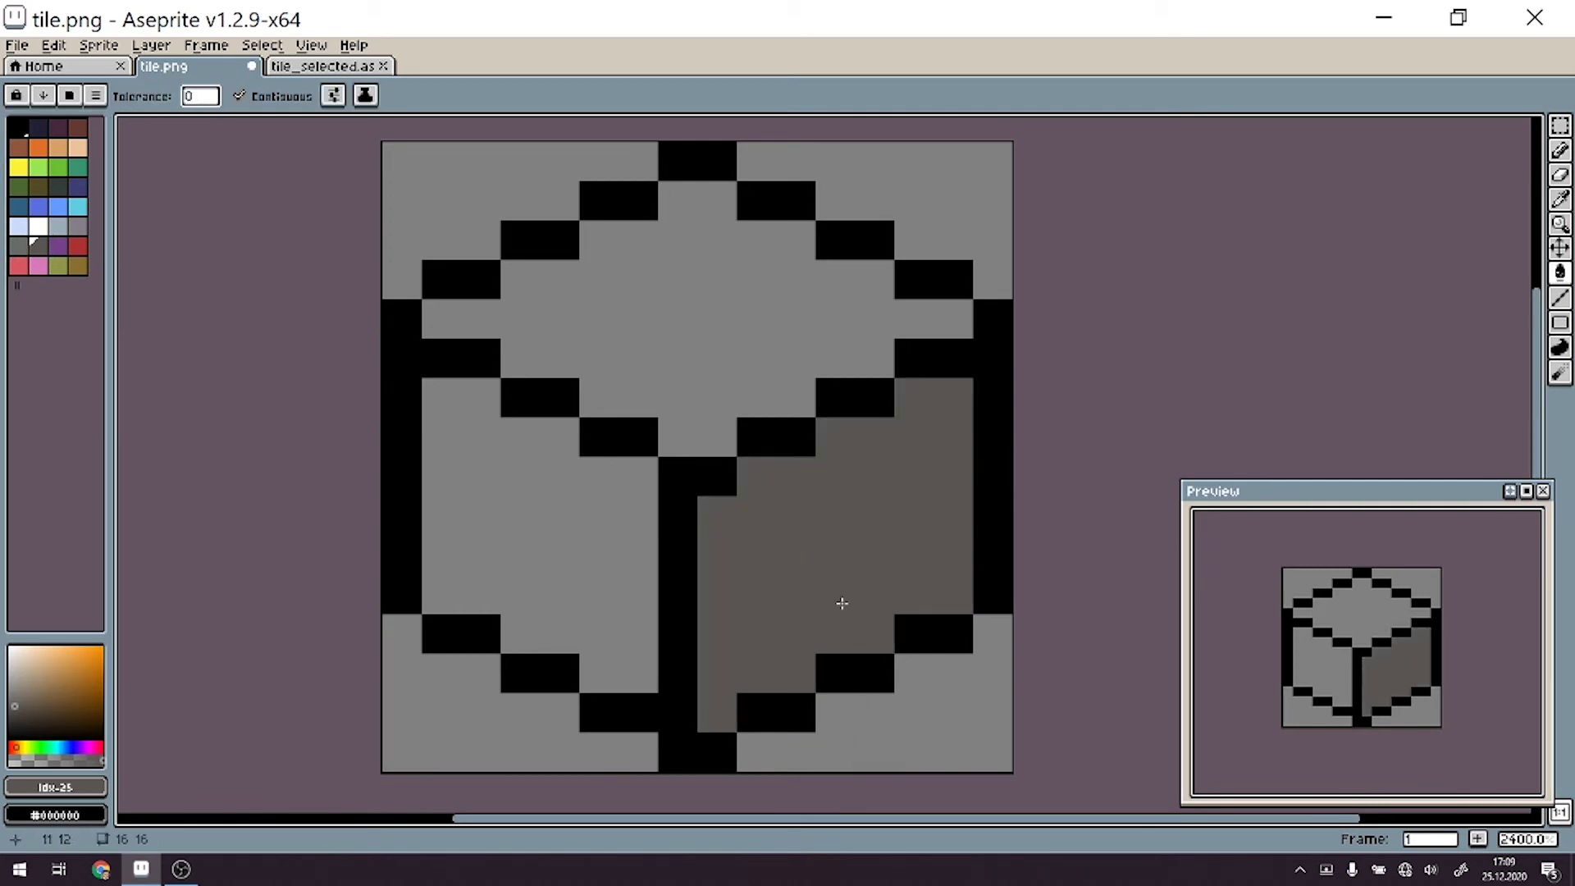
pyautogui.click(711, 336)
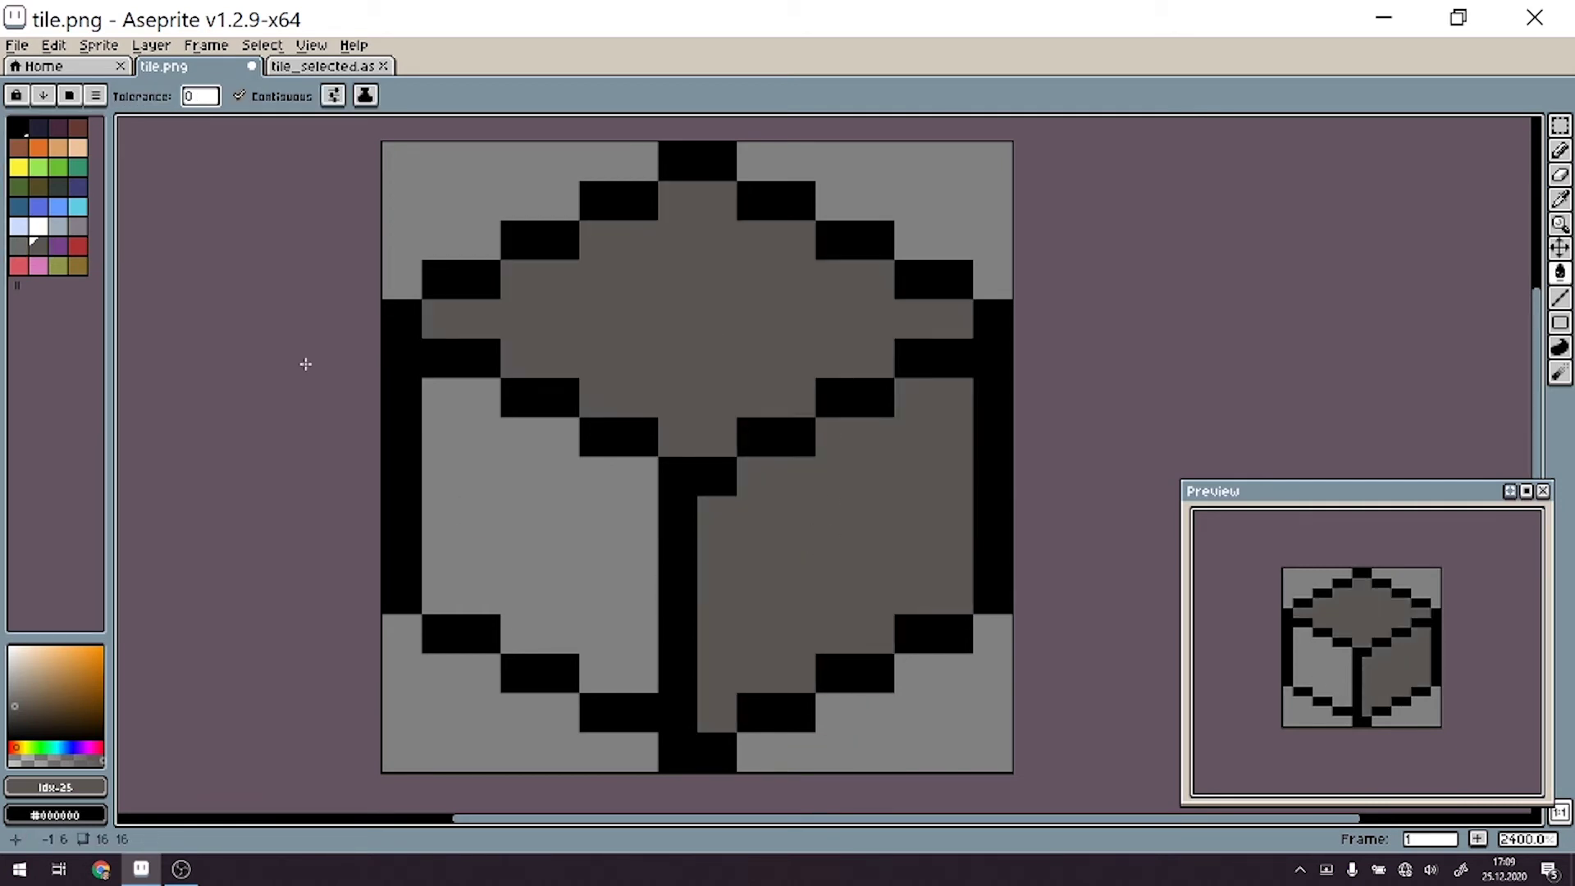
pyautogui.keyDown('alt'); pyautogui.click(448, 514); pyautogui.keyUp('alt')
pyautogui.click(448, 513)
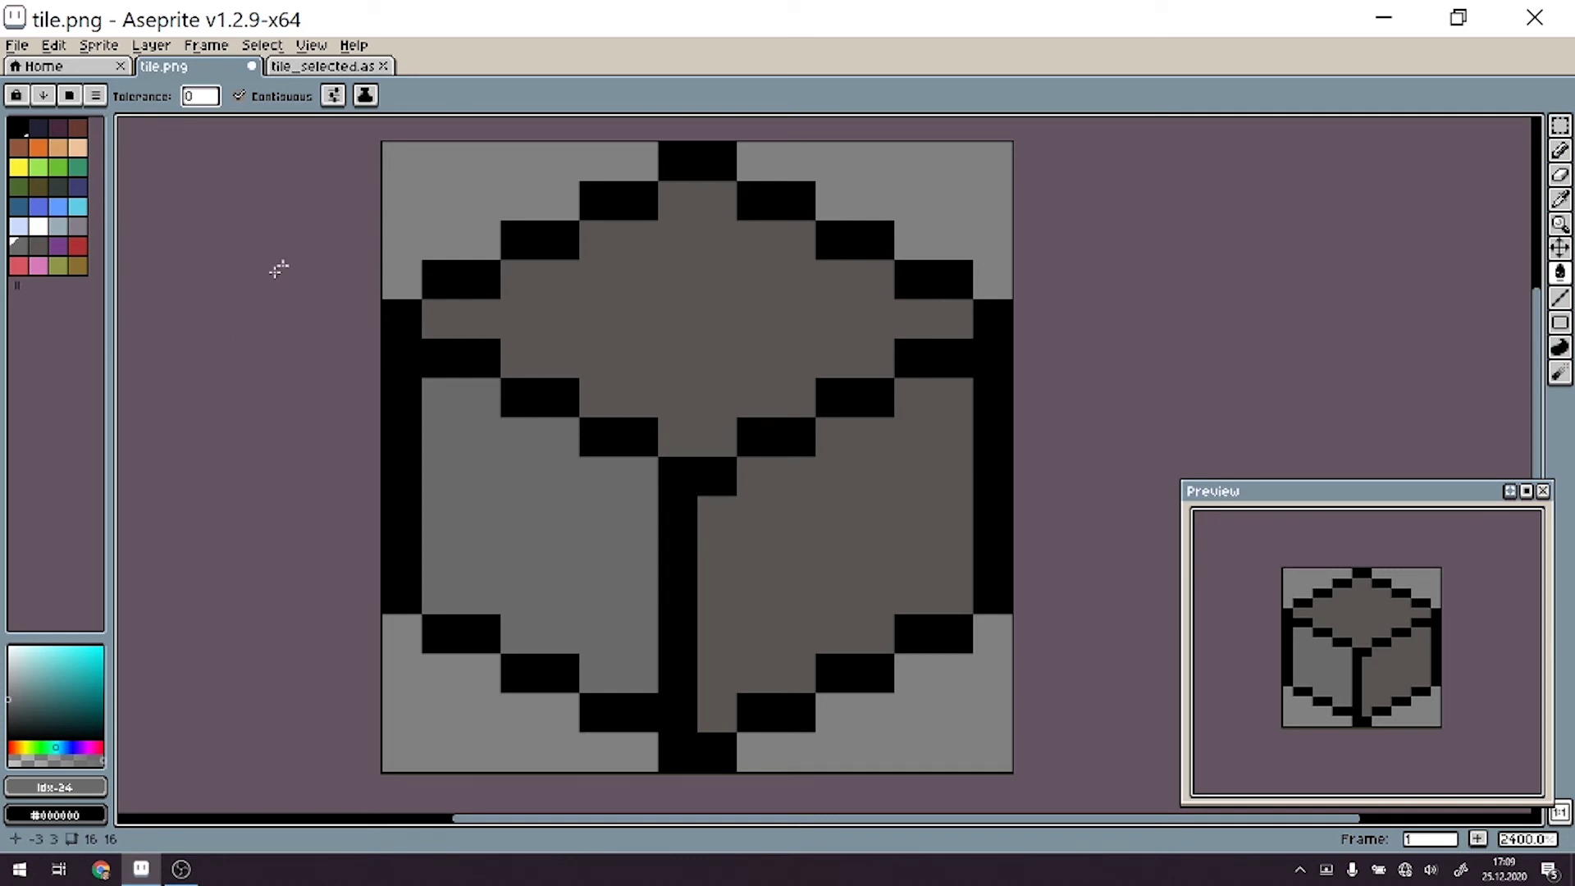
# Bucket-fill every black outline segment with a very dark grey (HSV 34° 0% 15%)
pyautogui.click(453, 252)
pyautogui.click(38, 245)
pyautogui.click(10, 716)
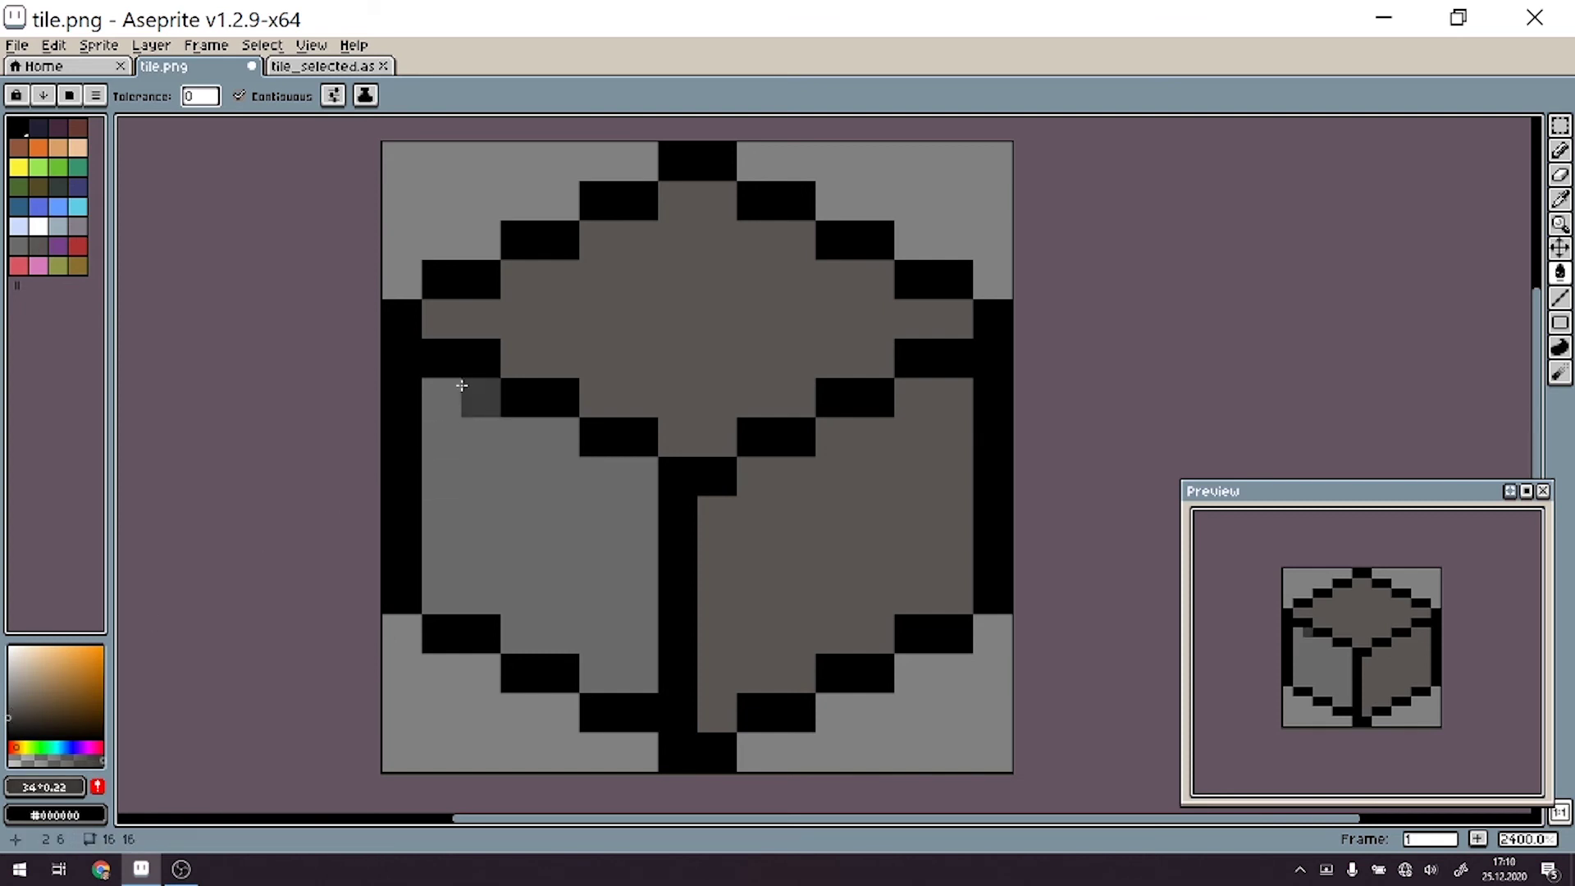
pyautogui.click(448, 364)
pyautogui.click(539, 397)
pyautogui.click(624, 443)
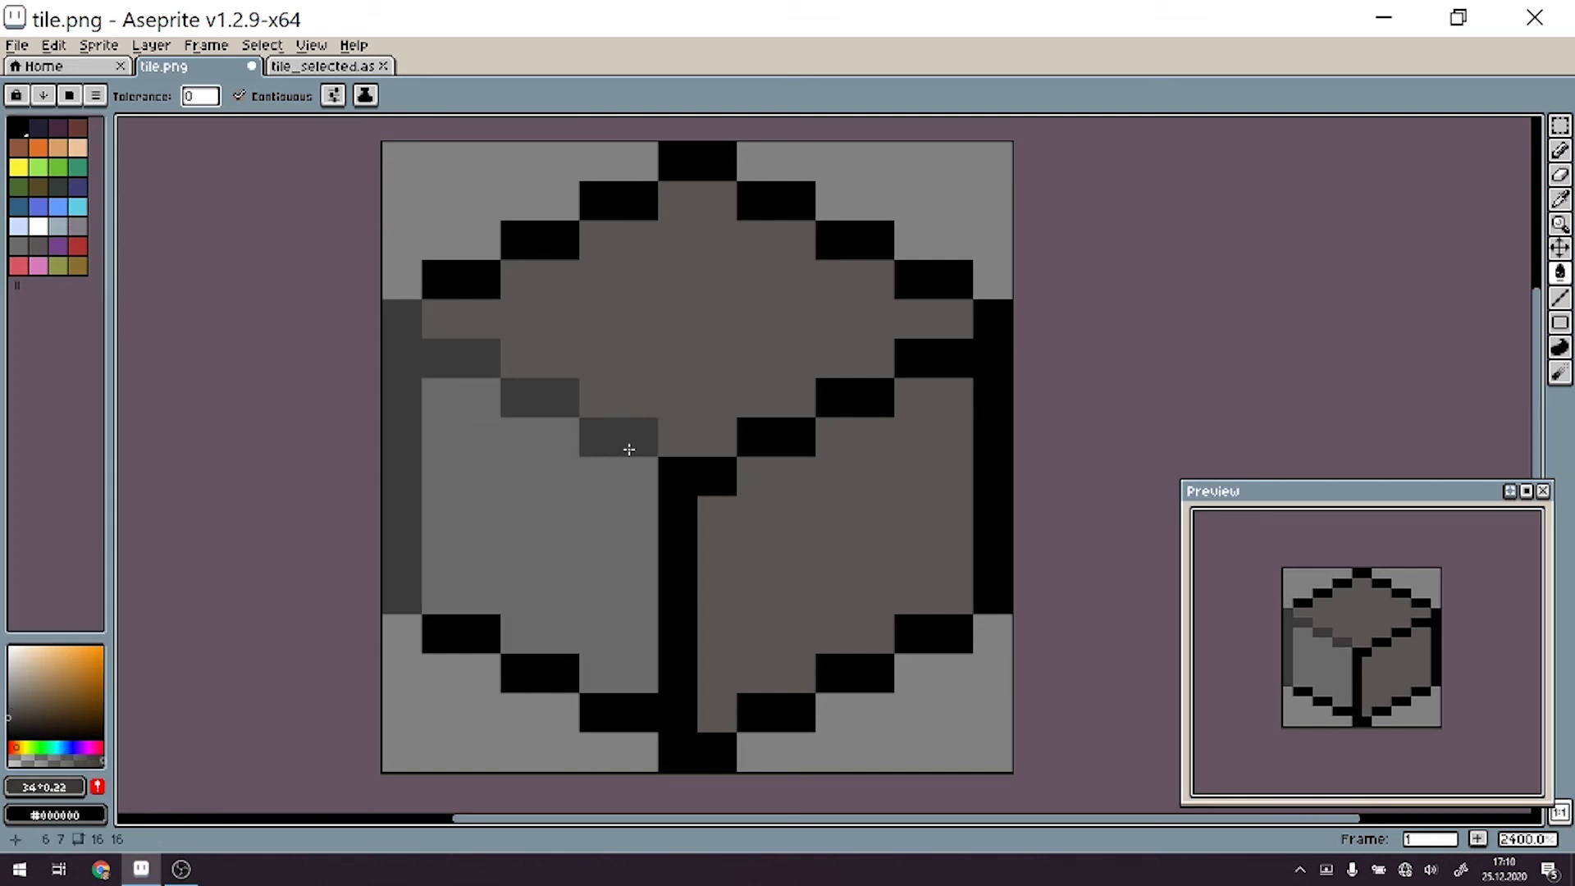
pyautogui.click(8, 724)
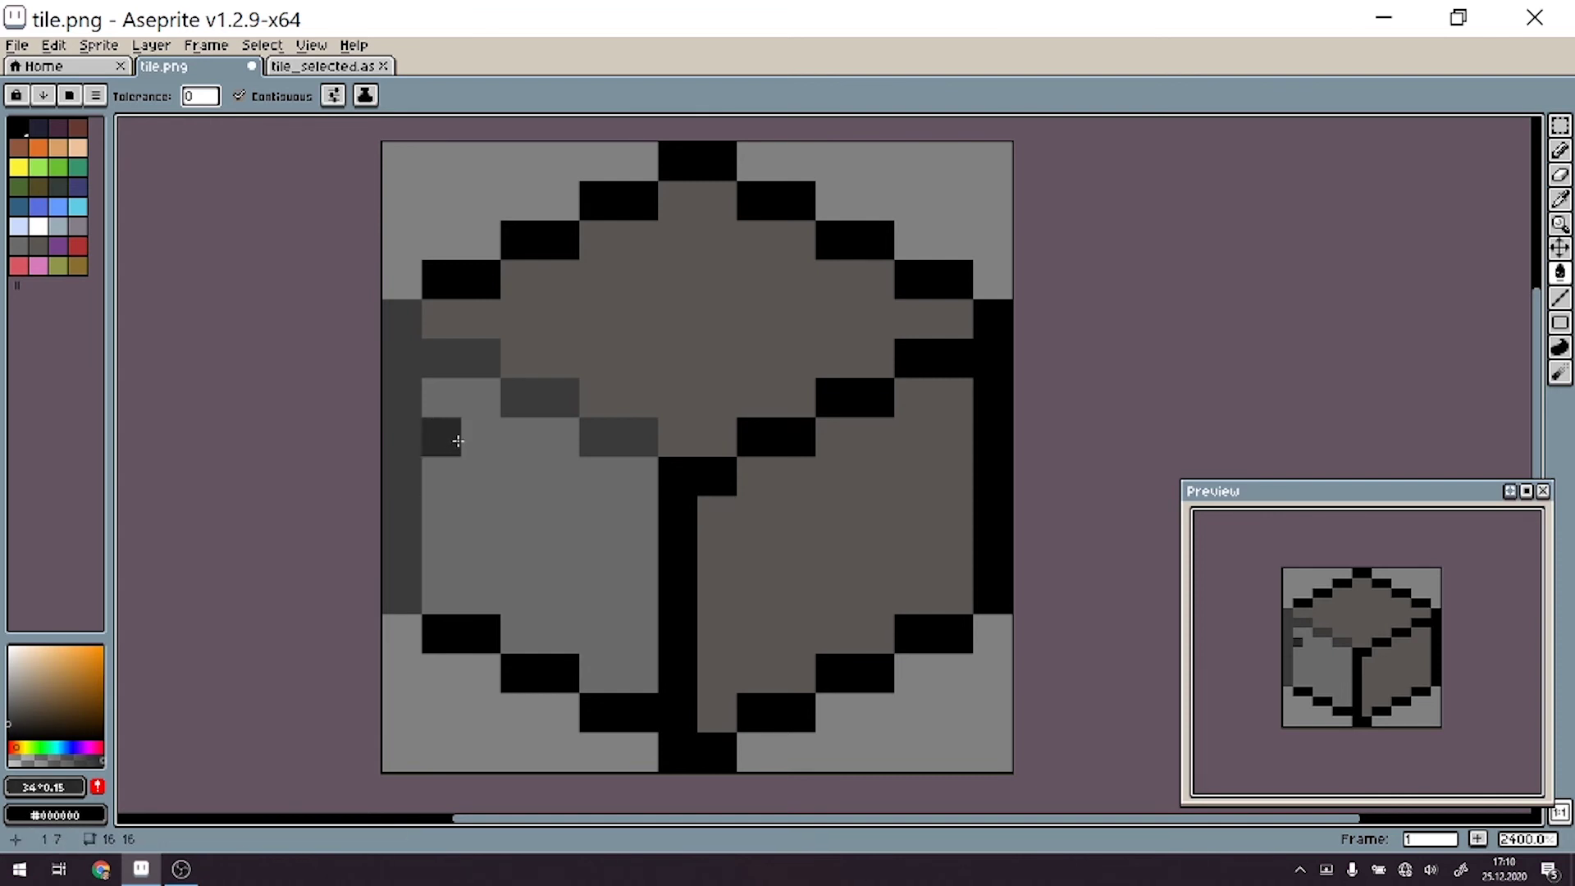
pyautogui.click(468, 362)
pyautogui.click(537, 406)
pyautogui.click(618, 436)
pyautogui.keyDown('shift'); pyautogui.click(666, 471); pyautogui.keyUp('shift')
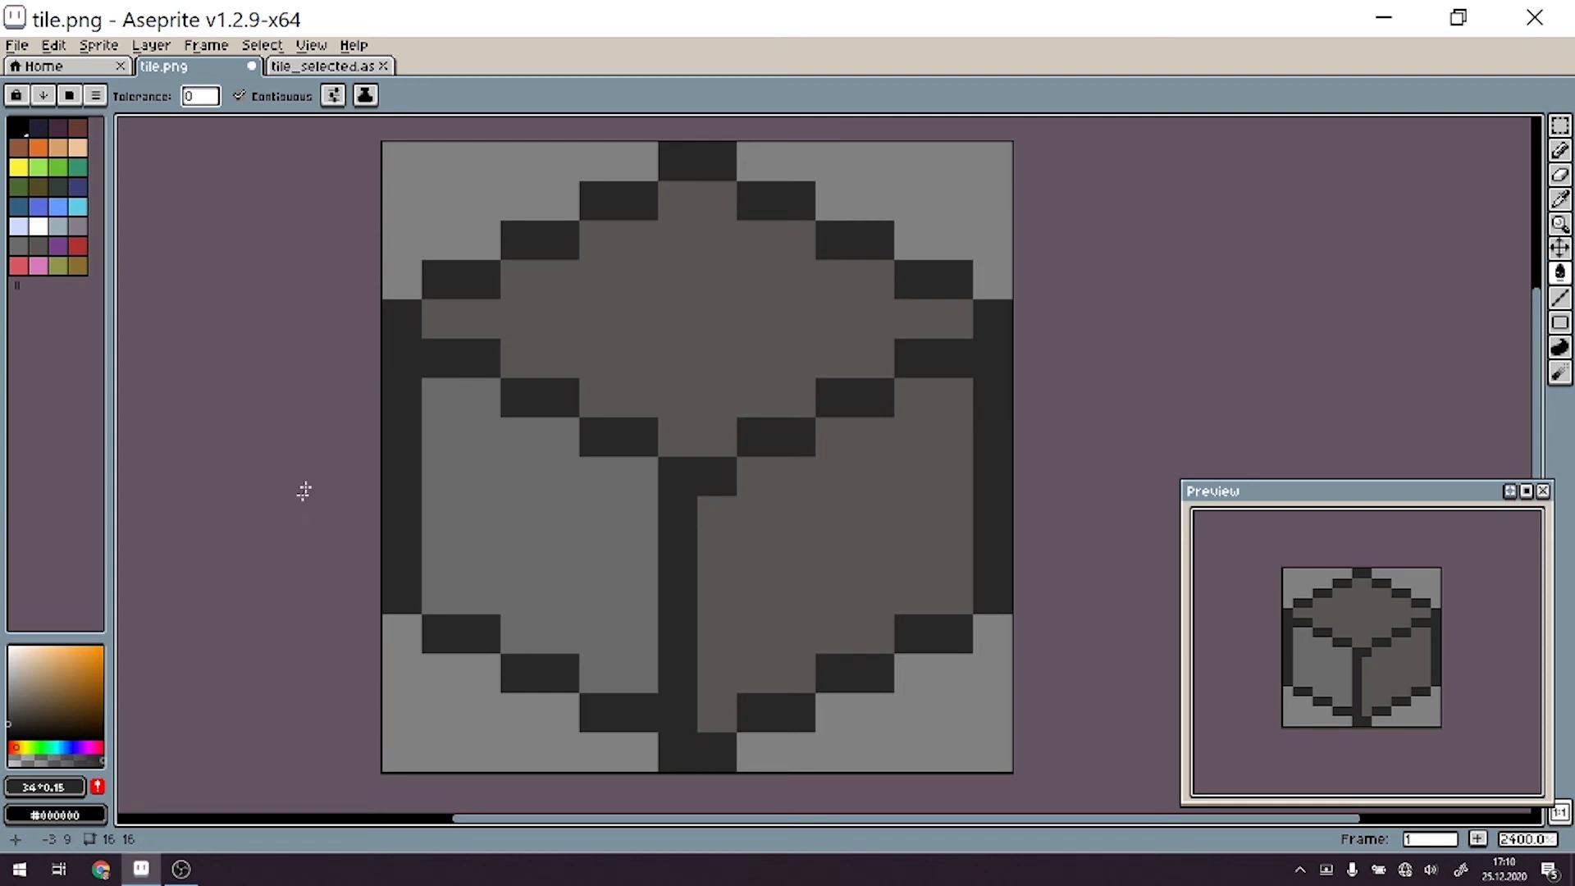
# Select the whole 16×16 tile and paste it into tile_selected.aseprite, committing the paste
pyautogui.press('m')
pyautogui.moveTo(401, 161); pyautogui.dragTo(991, 761)
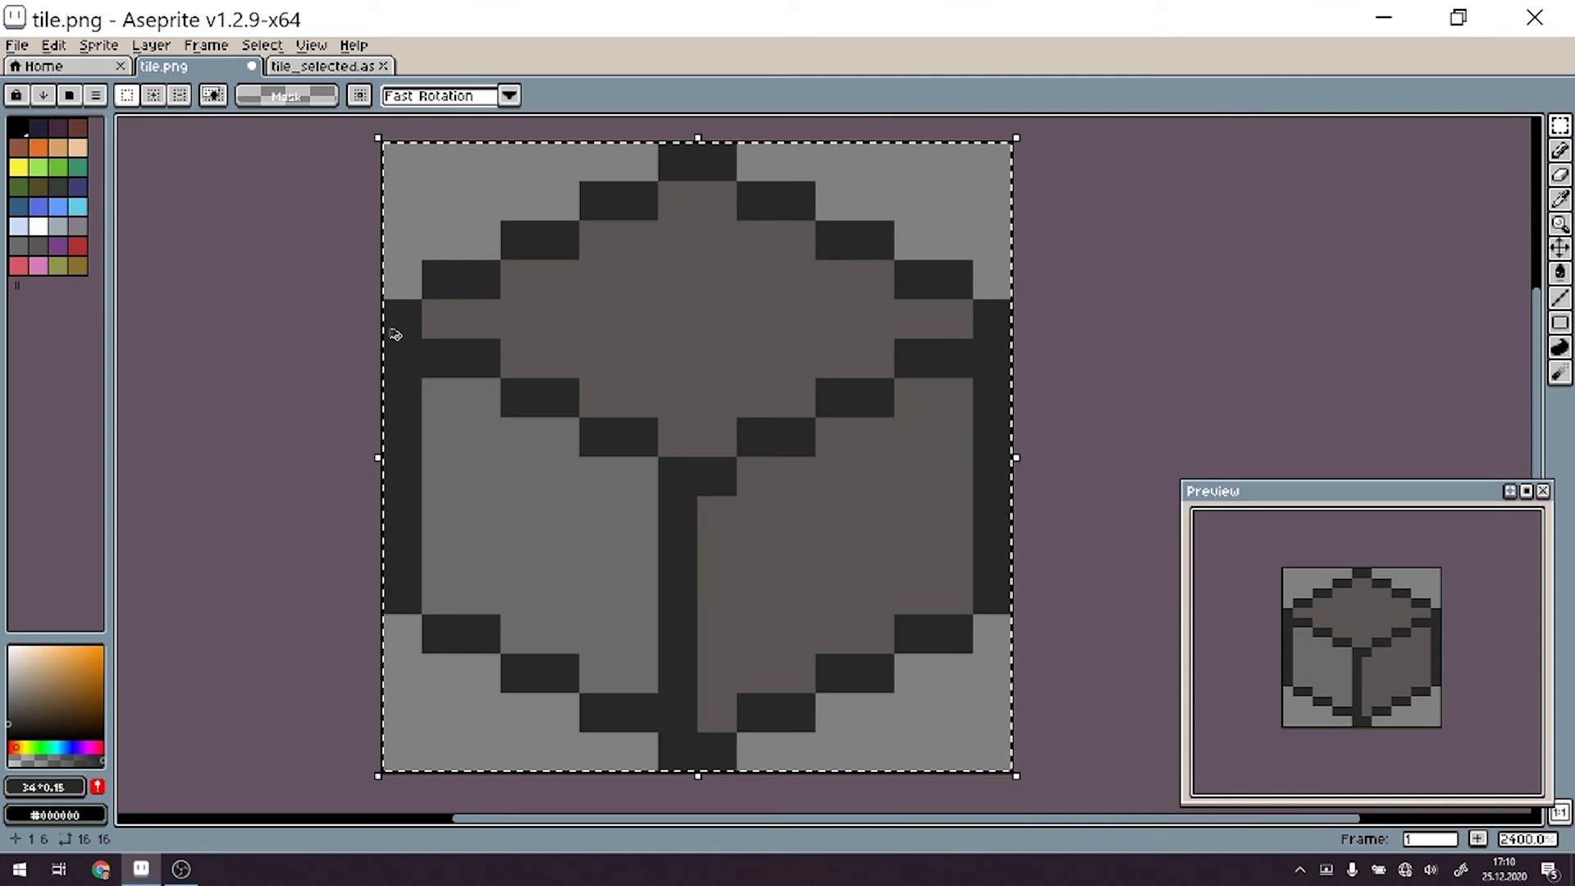
pyautogui.click(300, 66)
pyautogui.hotkey('ctrl', 'v')
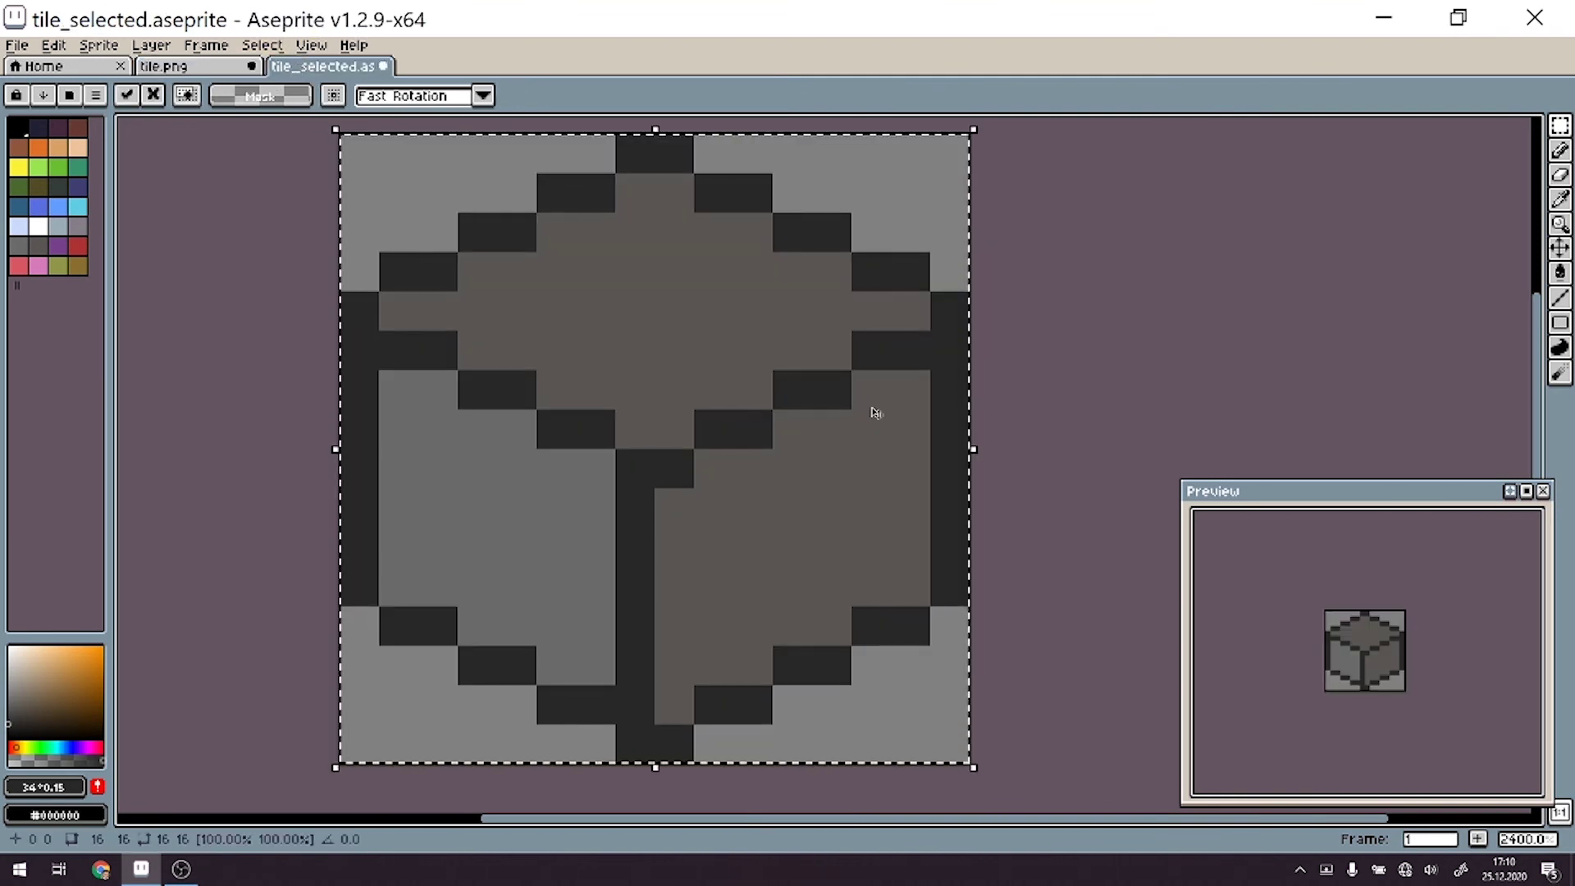
pyautogui.hotkey('ctrl', 'd')
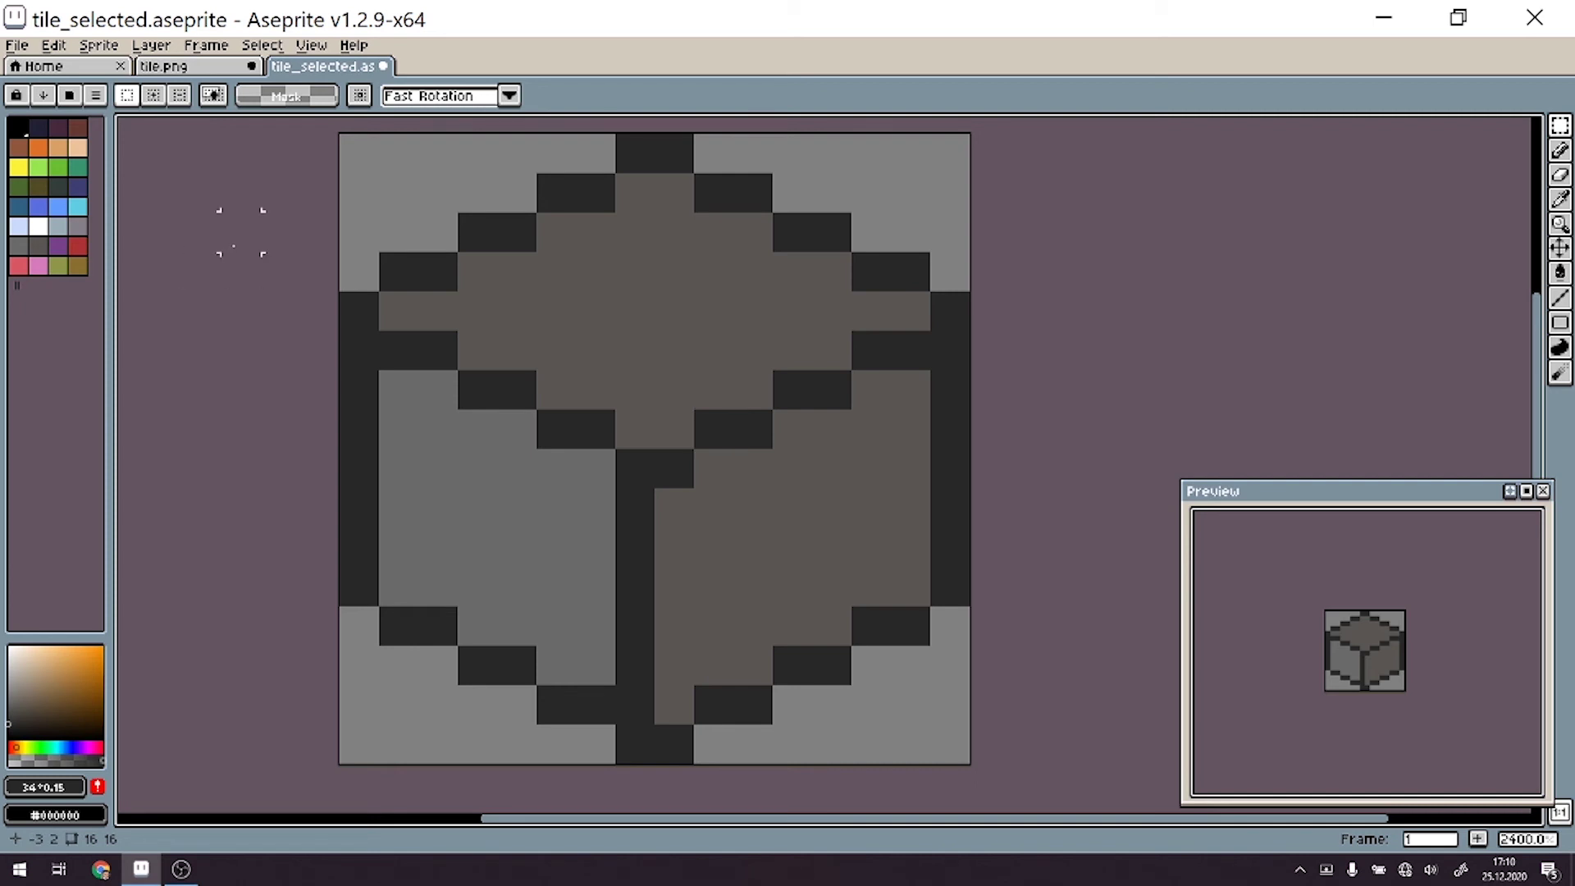
pyautogui.press(']')
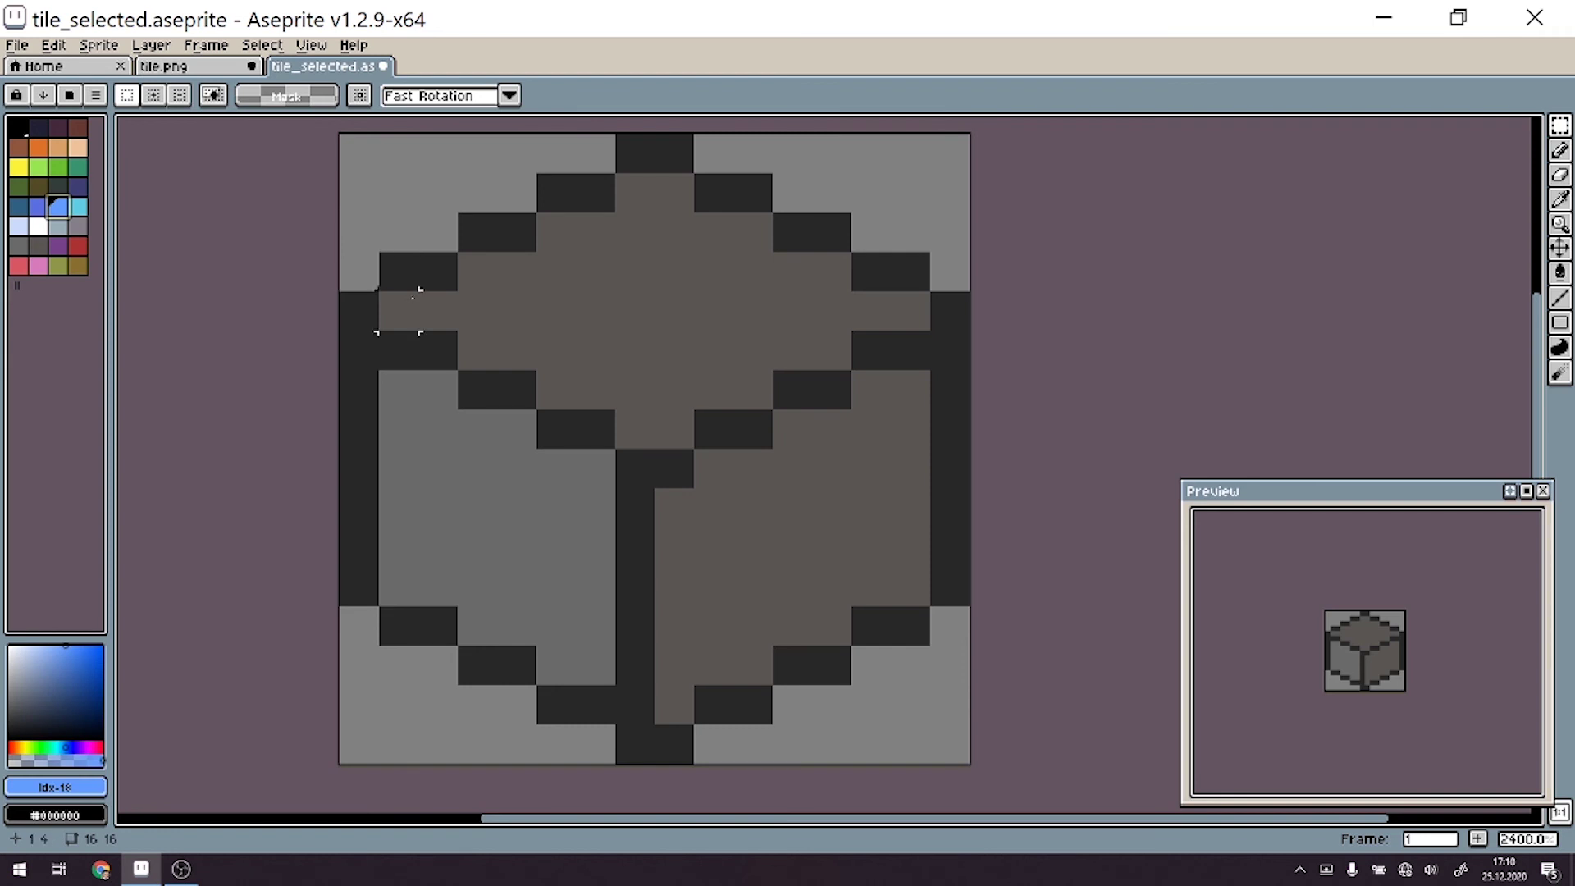
# Pencil pale blue pixels just inside the top face's upper-left and upper-right edges
pyautogui.press('b')
pyautogui.click(417, 273)
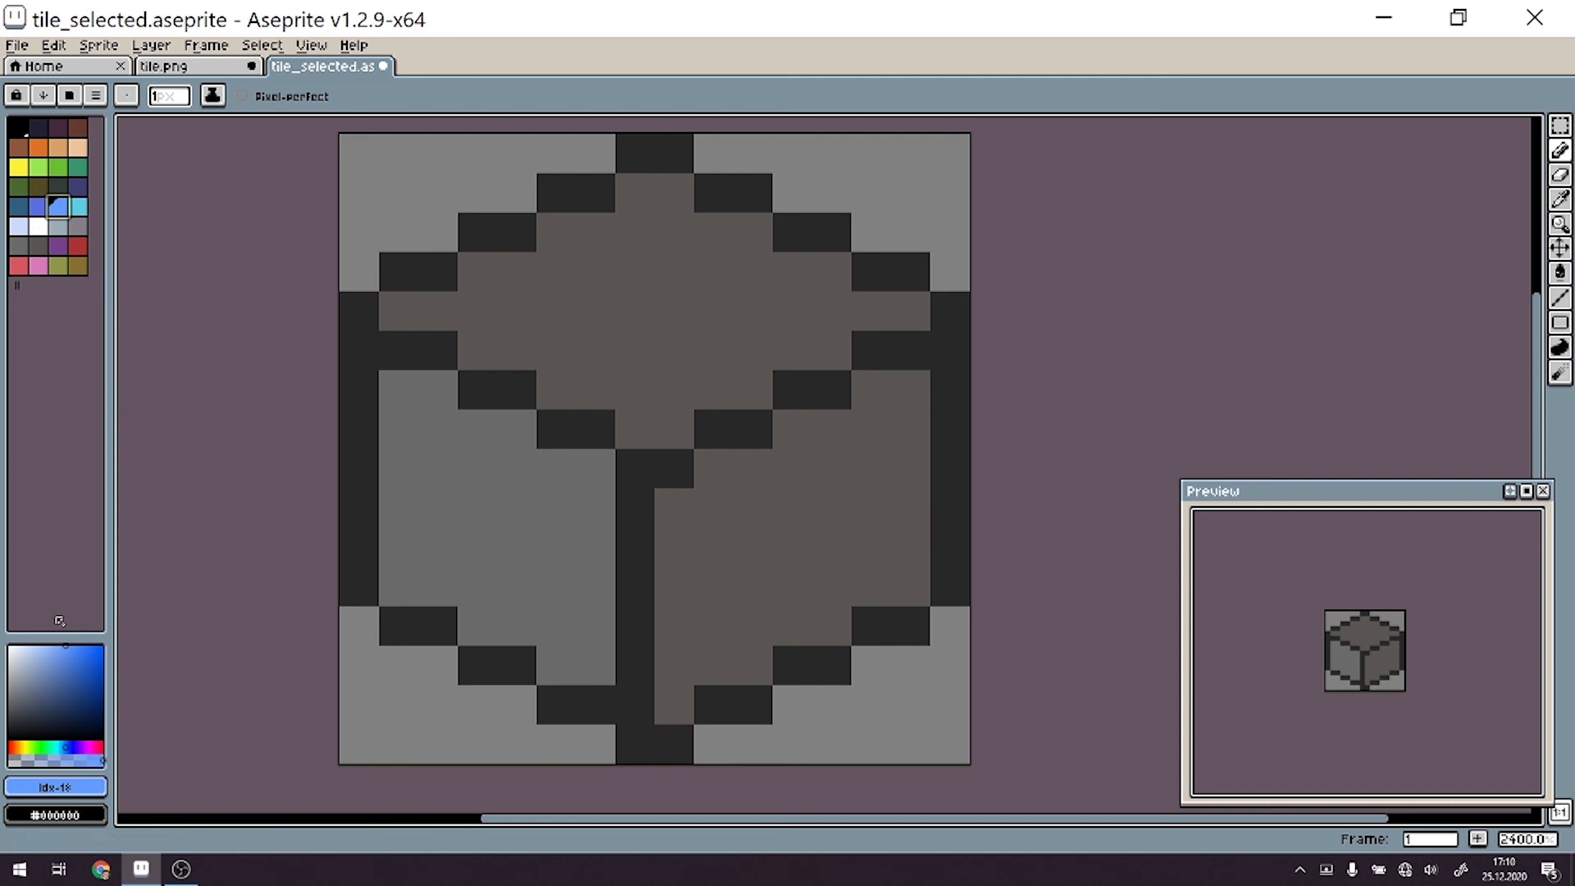
pyautogui.click(55, 663)
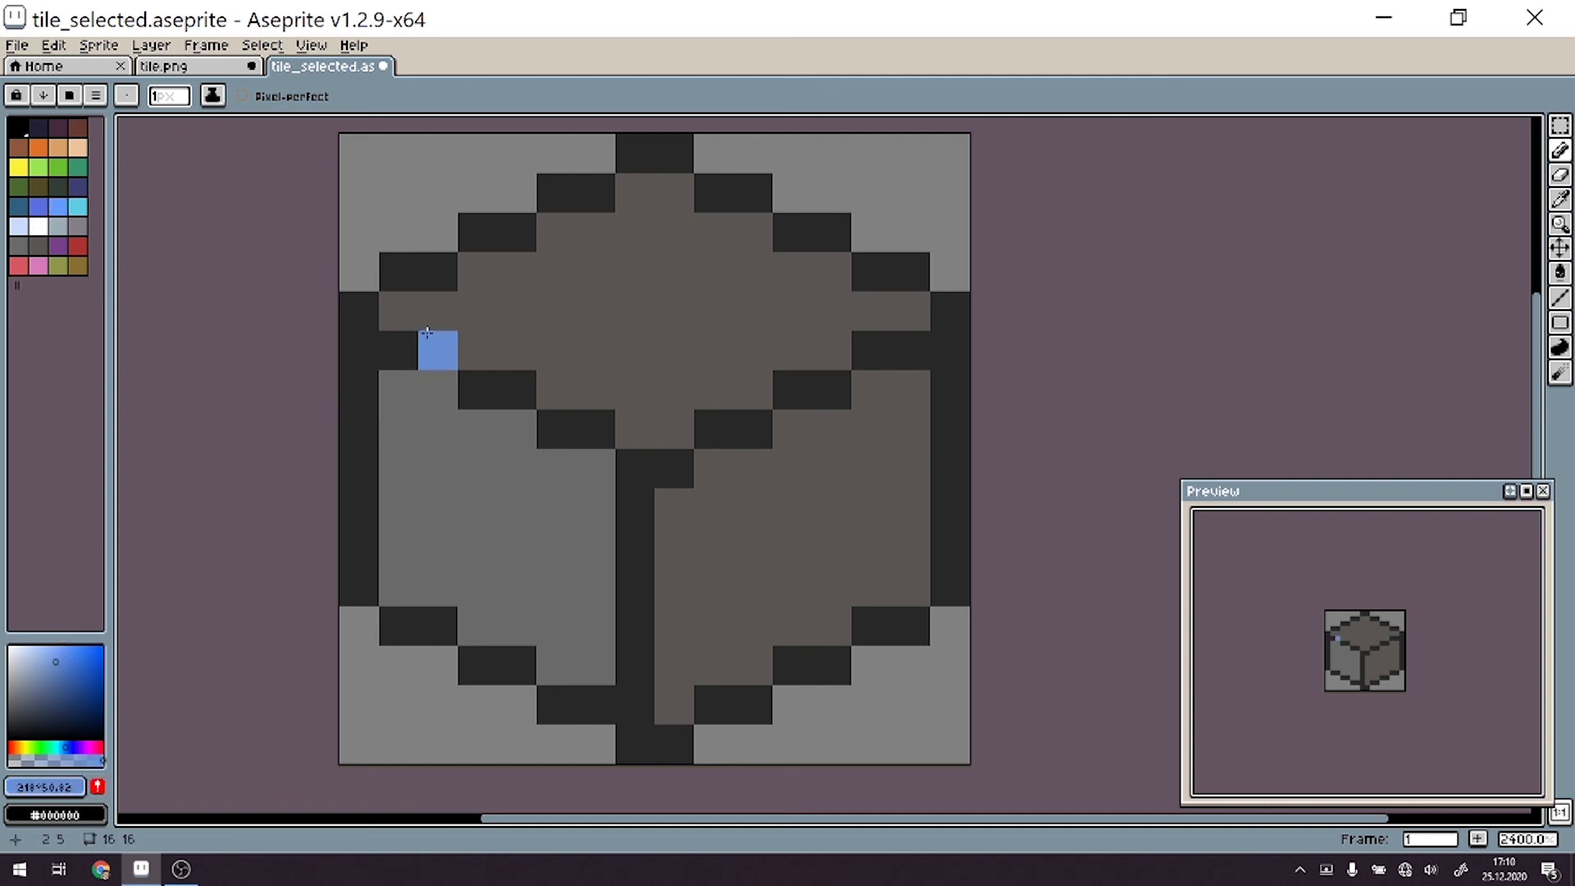
pyautogui.moveTo(431, 320); pyautogui.dragTo(408, 310)
pyautogui.moveTo(517, 271)
pyautogui.mouseDown()
pyautogui.moveTo(596, 237)
pyautogui.moveTo(666, 197)
pyautogui.moveTo(644, 194)
pyautogui.moveTo(749, 236)
pyautogui.mouseUp()
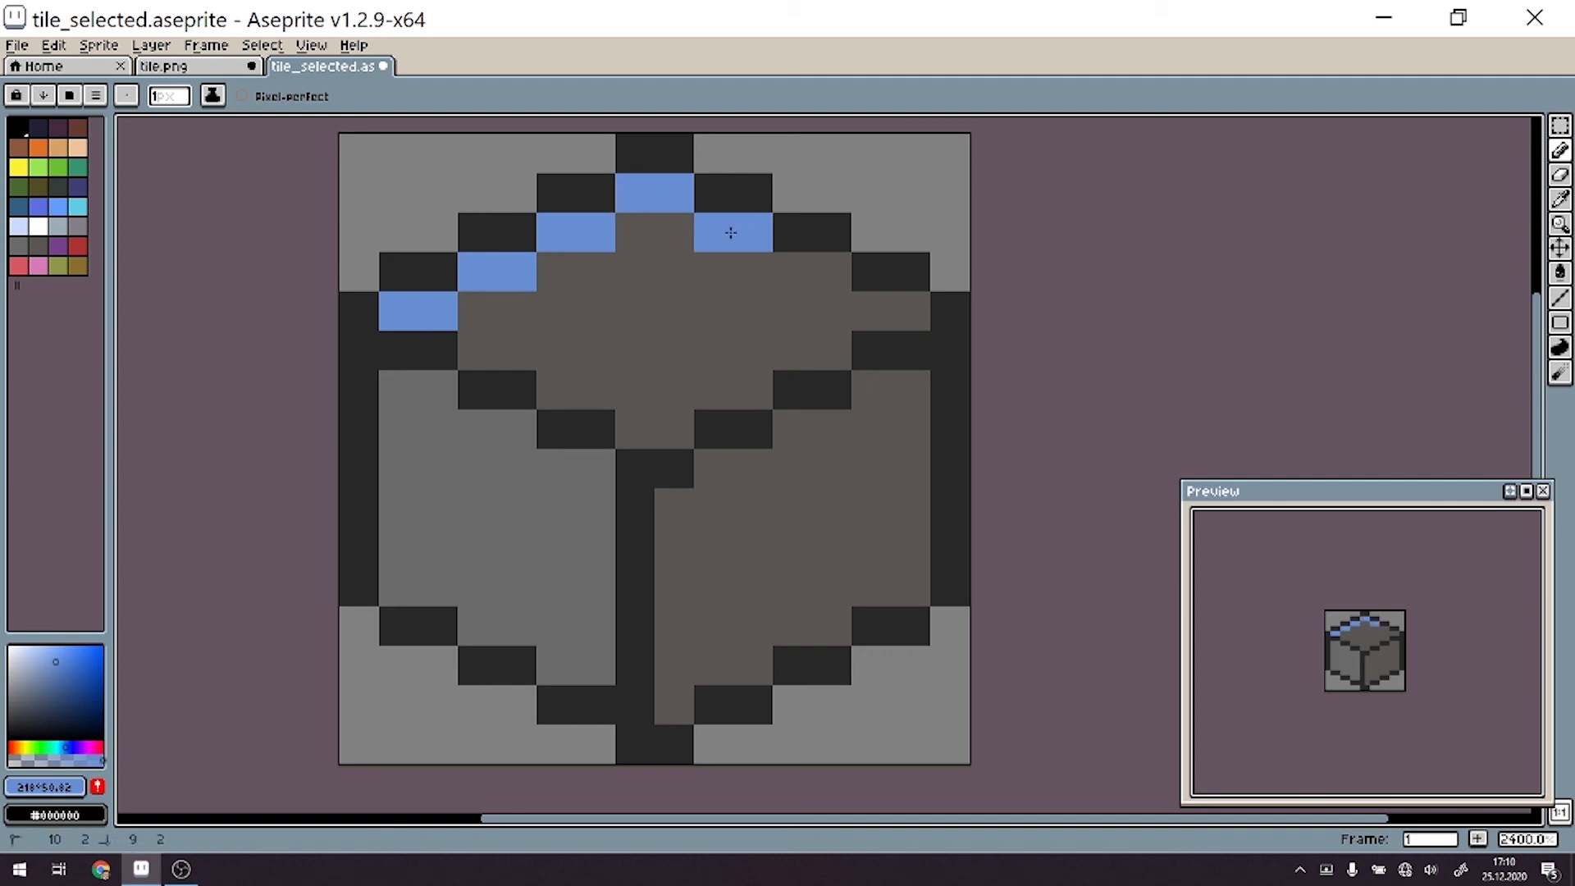
pyautogui.click(791, 269)
pyautogui.click(832, 271)
pyautogui.click(907, 309)
pyautogui.click(874, 314)
pyautogui.click(832, 350)
# Finish the blue inner line along the lower edges to the left corner, then compare against tile.png
pyautogui.click(803, 346)
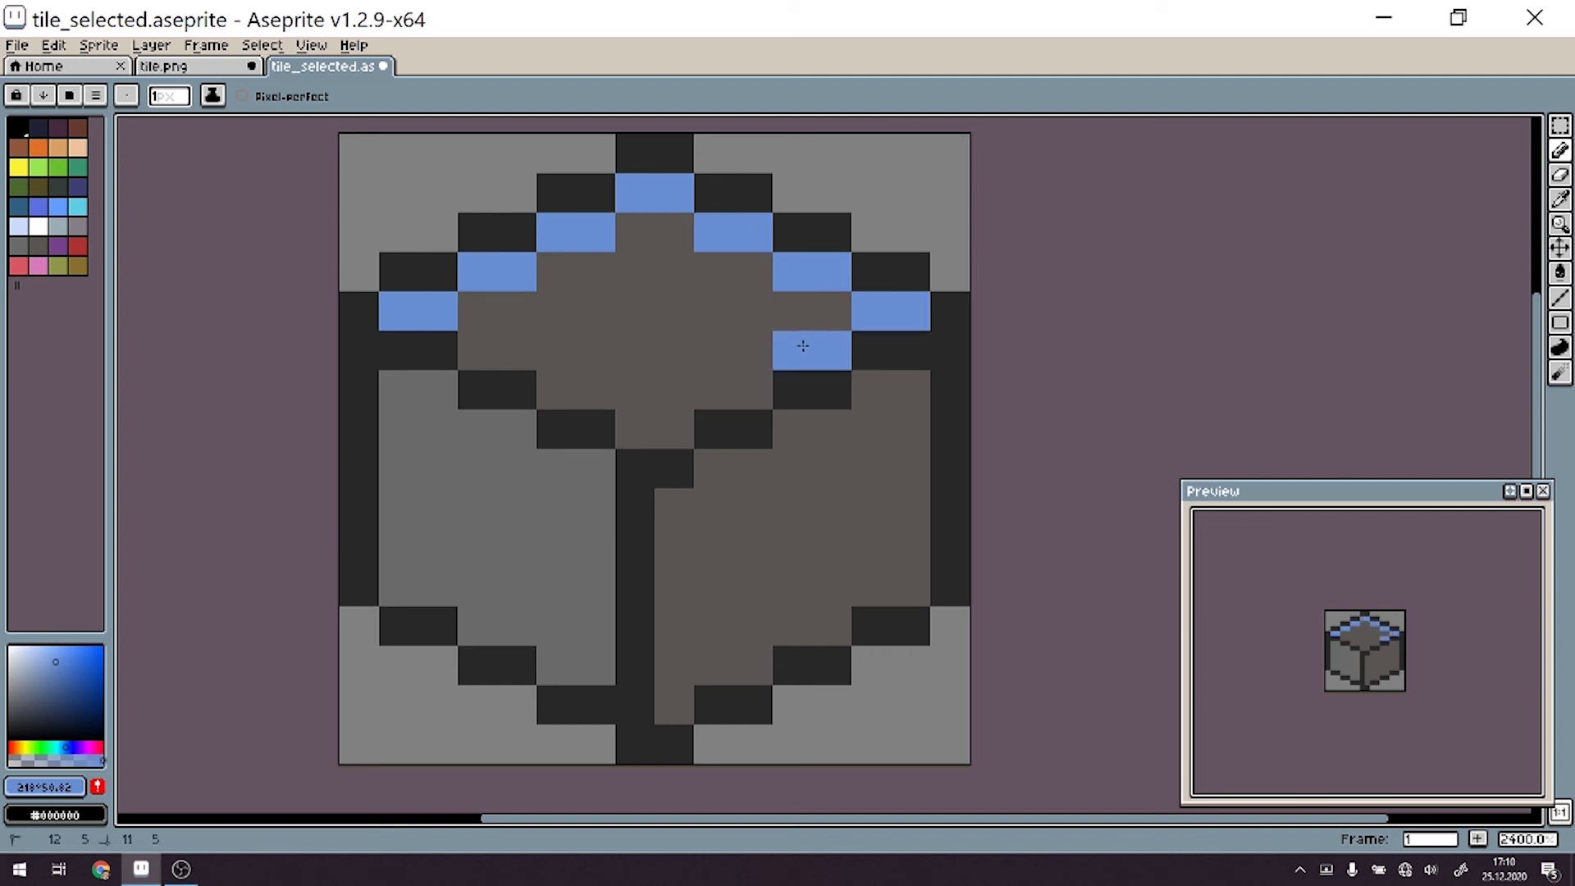
pyautogui.click(749, 383)
pyautogui.click(714, 389)
pyautogui.click(669, 433)
pyautogui.click(648, 433)
pyautogui.click(599, 383)
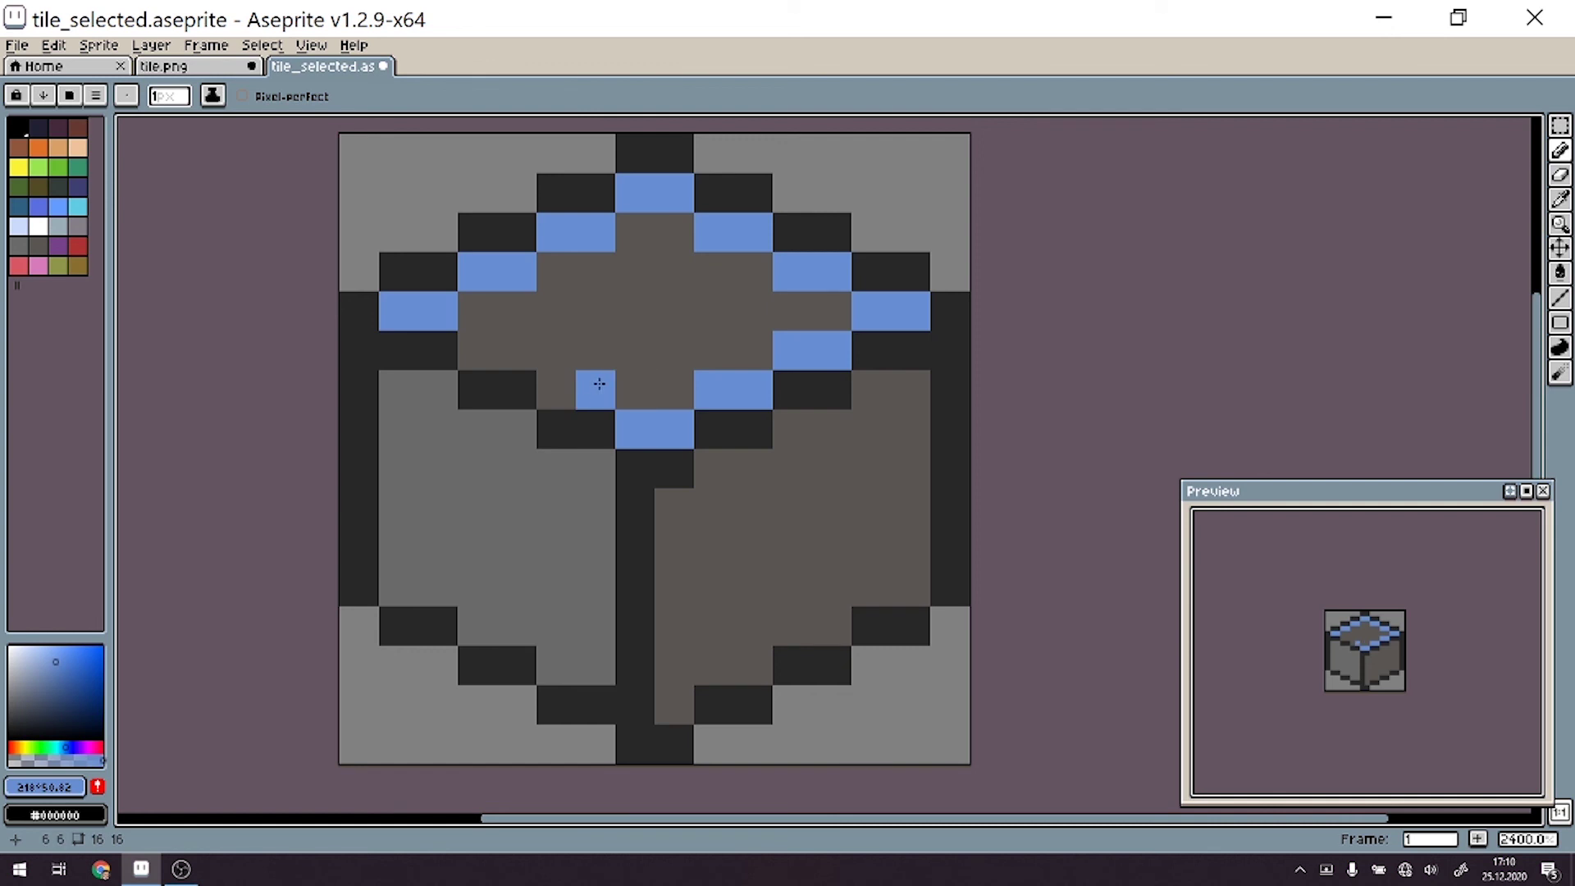
pyautogui.click(568, 386)
pyautogui.click(513, 351)
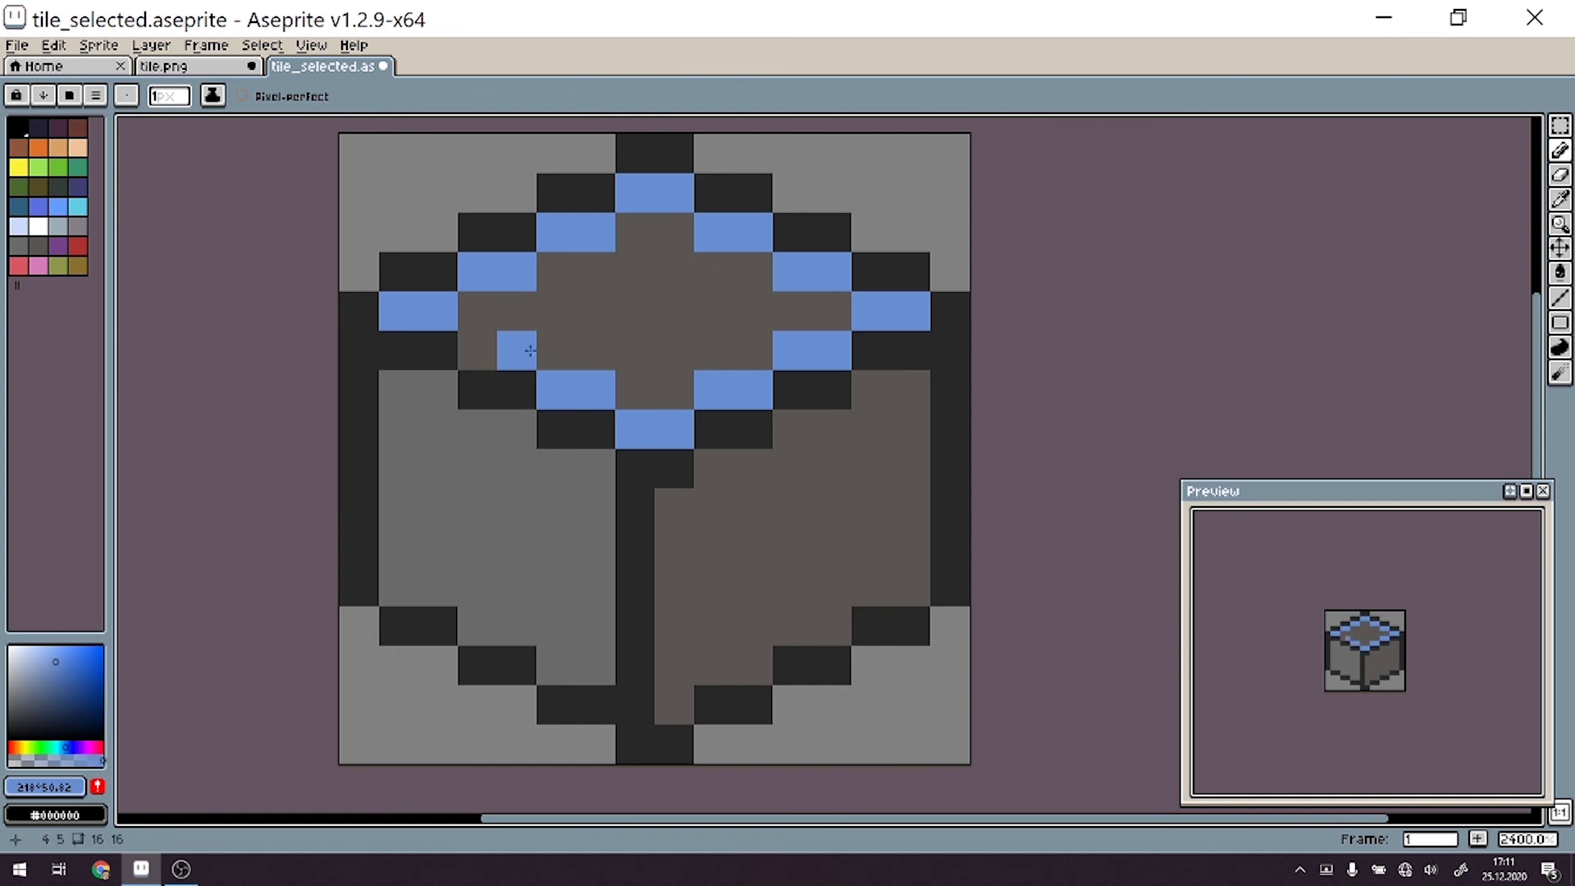
pyautogui.click(480, 351)
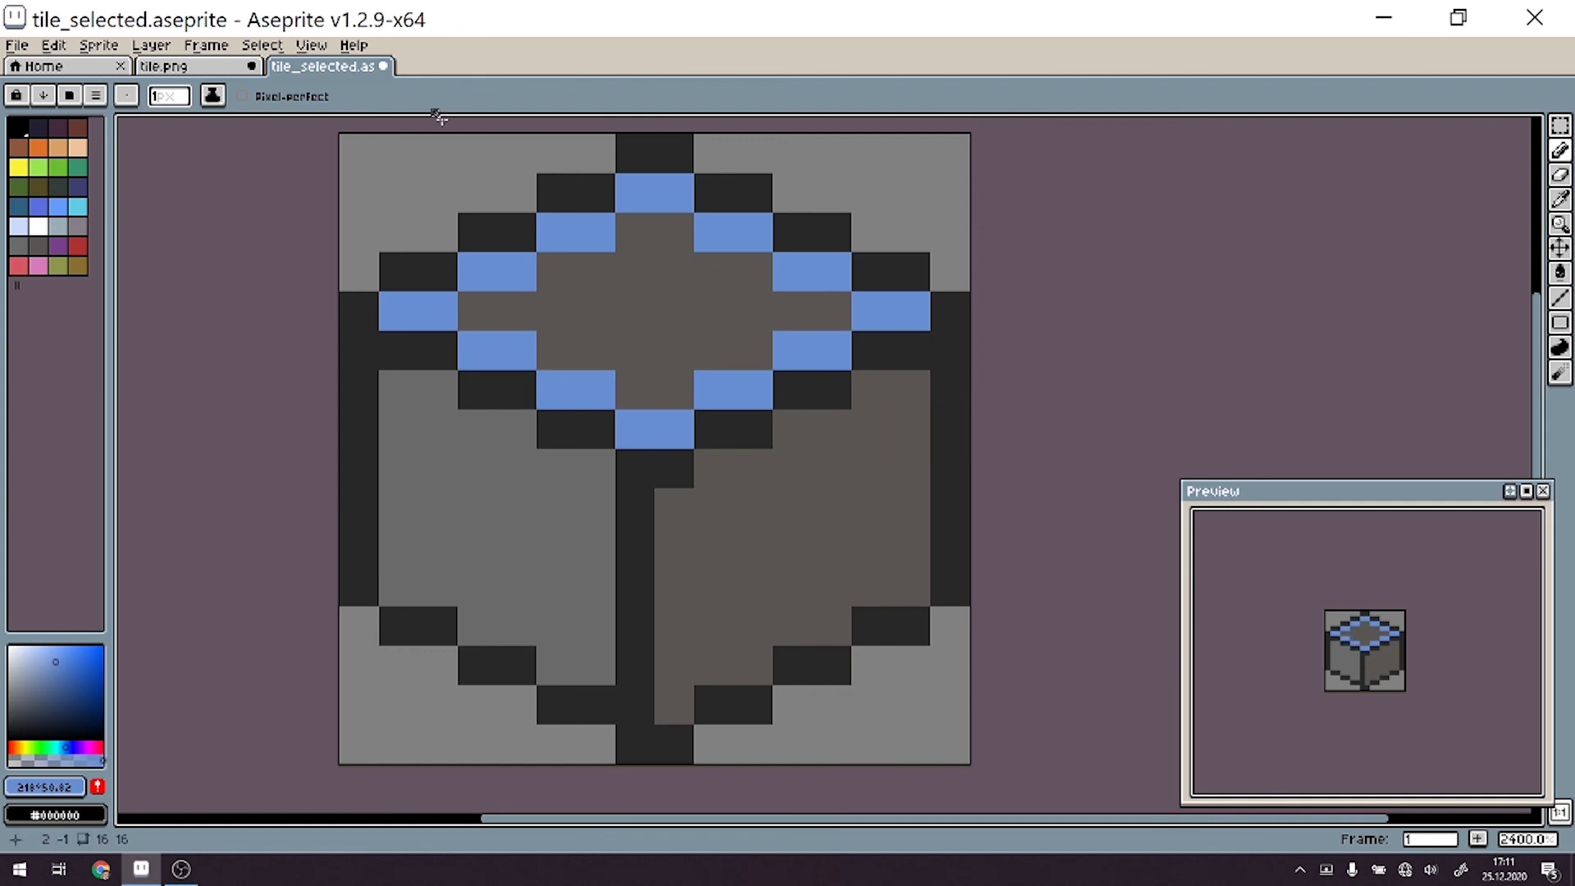
pyautogui.click(229, 67)
pyautogui.click(343, 69)
# Switch with Ctrl+Shift+Tab to tile.png showing the plain grey cube
pyautogui.hotkey('ctrl', 'shift', 'Tab')
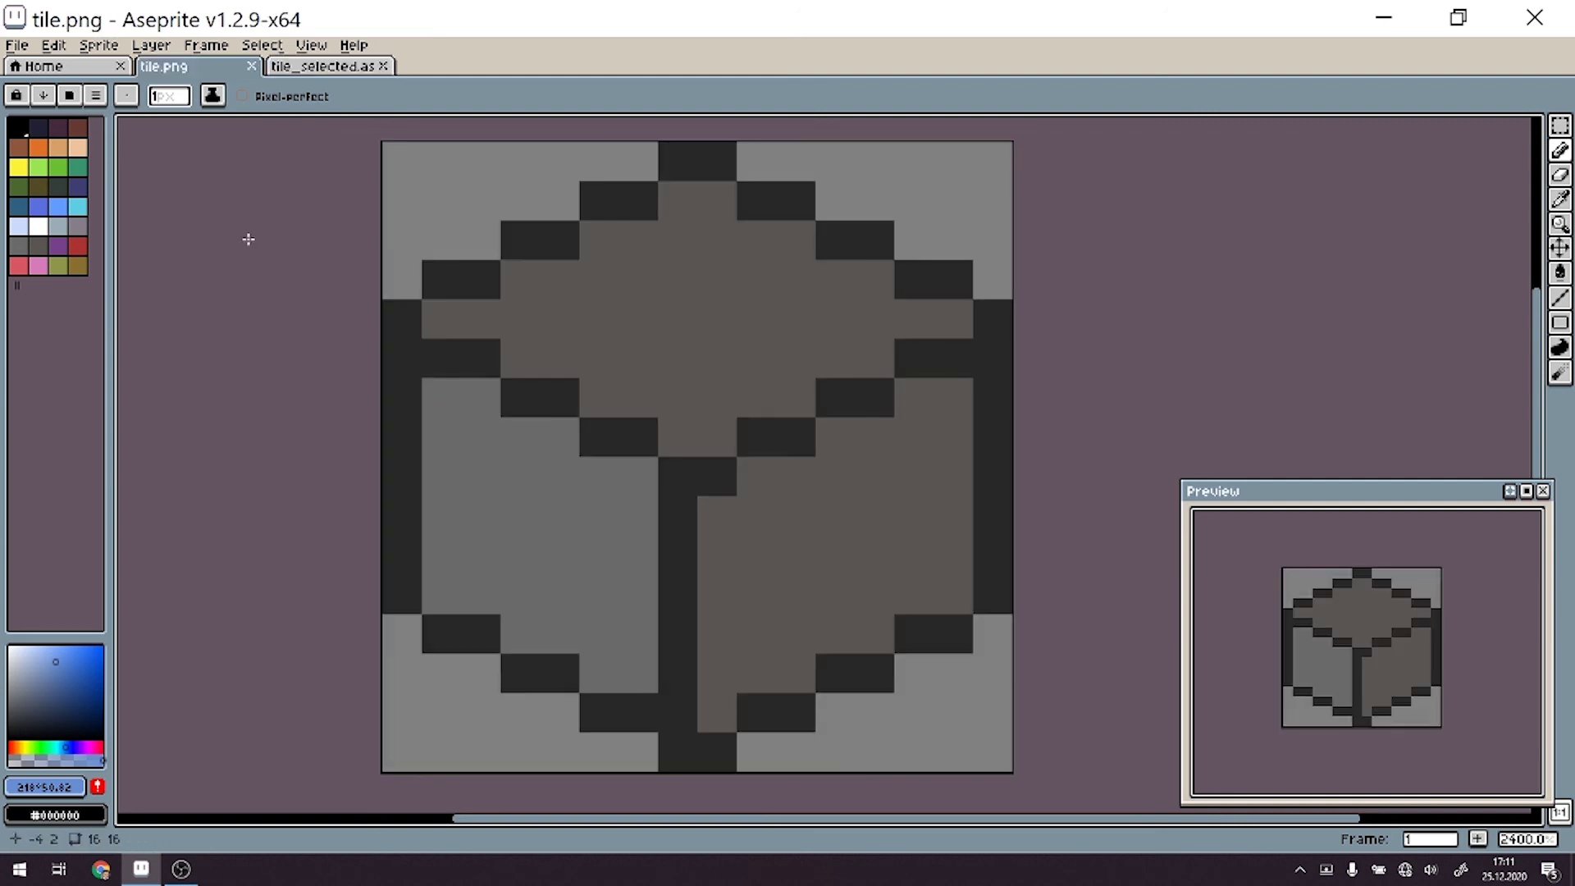